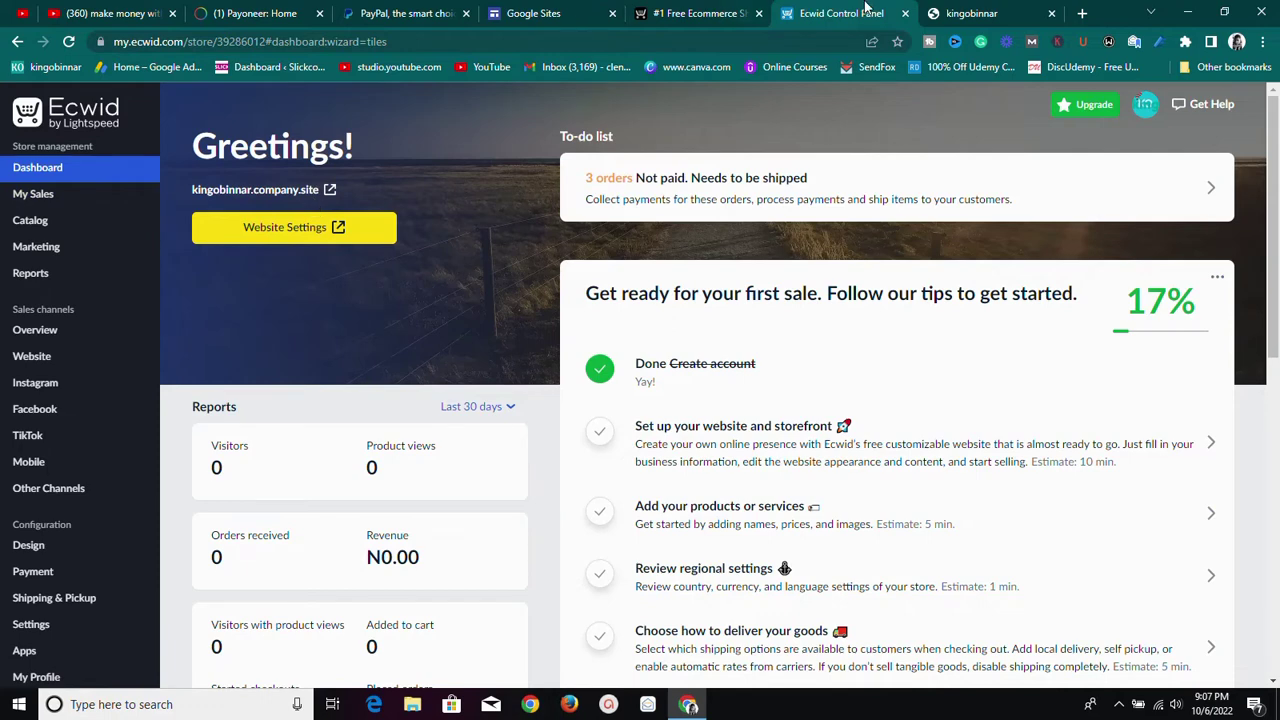
Switch to the kingobinnar site editor and look through the storefront preview from the cover image to the footer
left_click(936, 12)
scroll(590, 322, "down", 2)
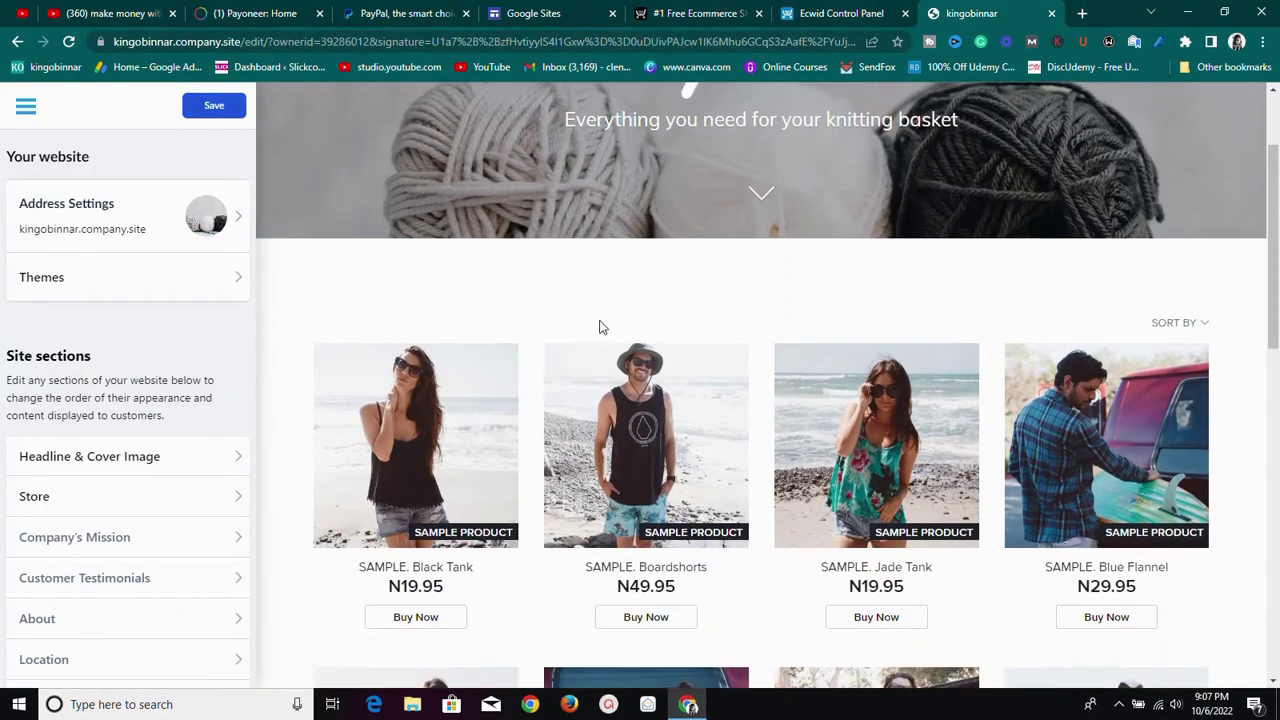
scroll(640, 300, "up", 2)
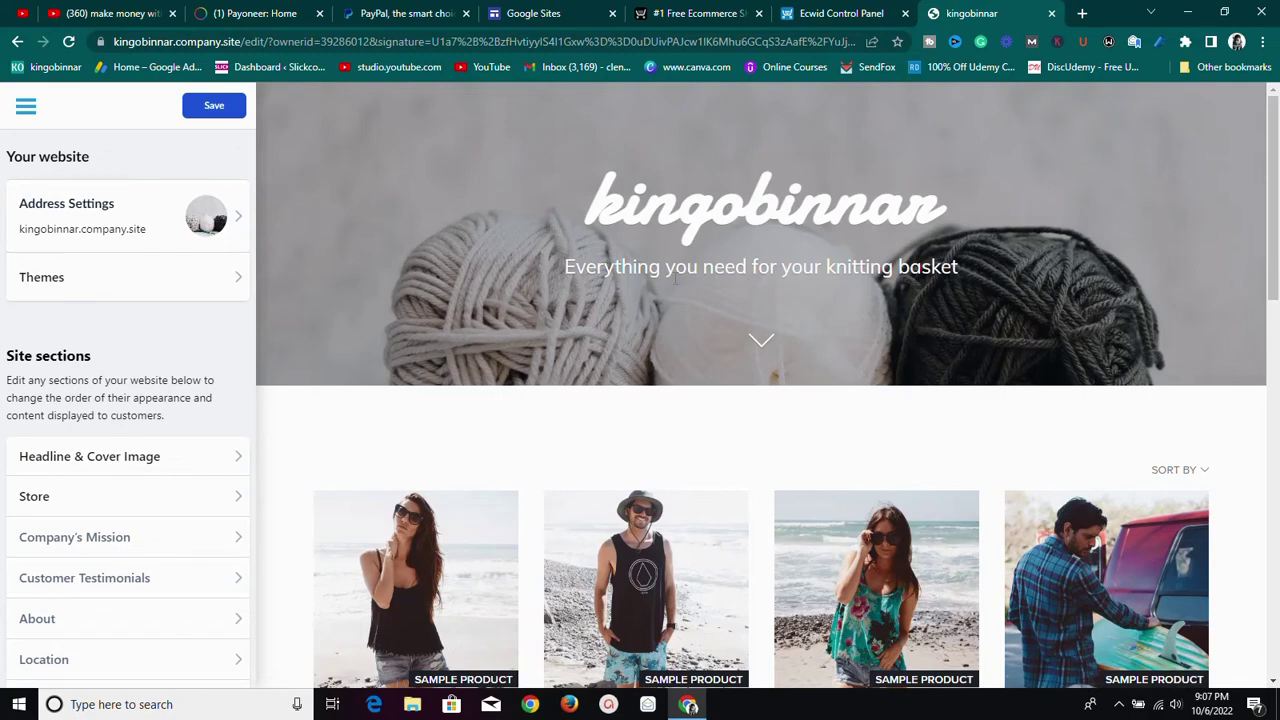
scroll(641, 283, "down", 7)
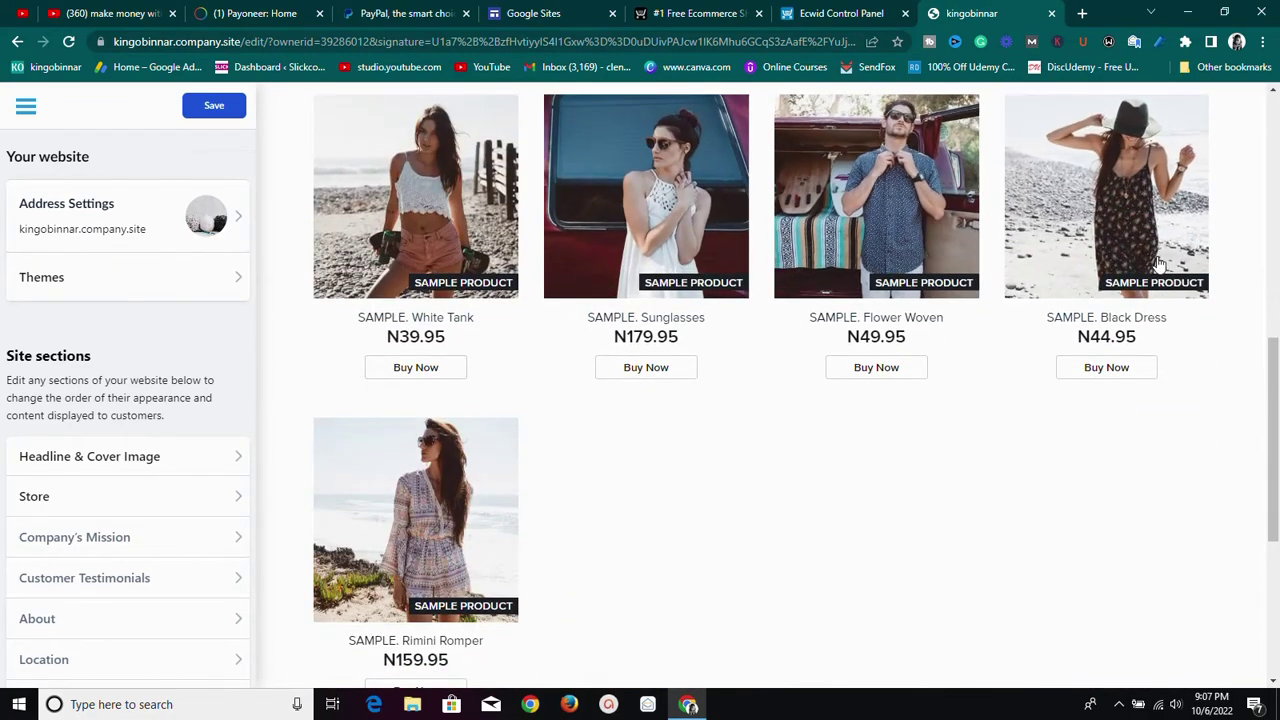
scroll(497, 540, "down", 3)
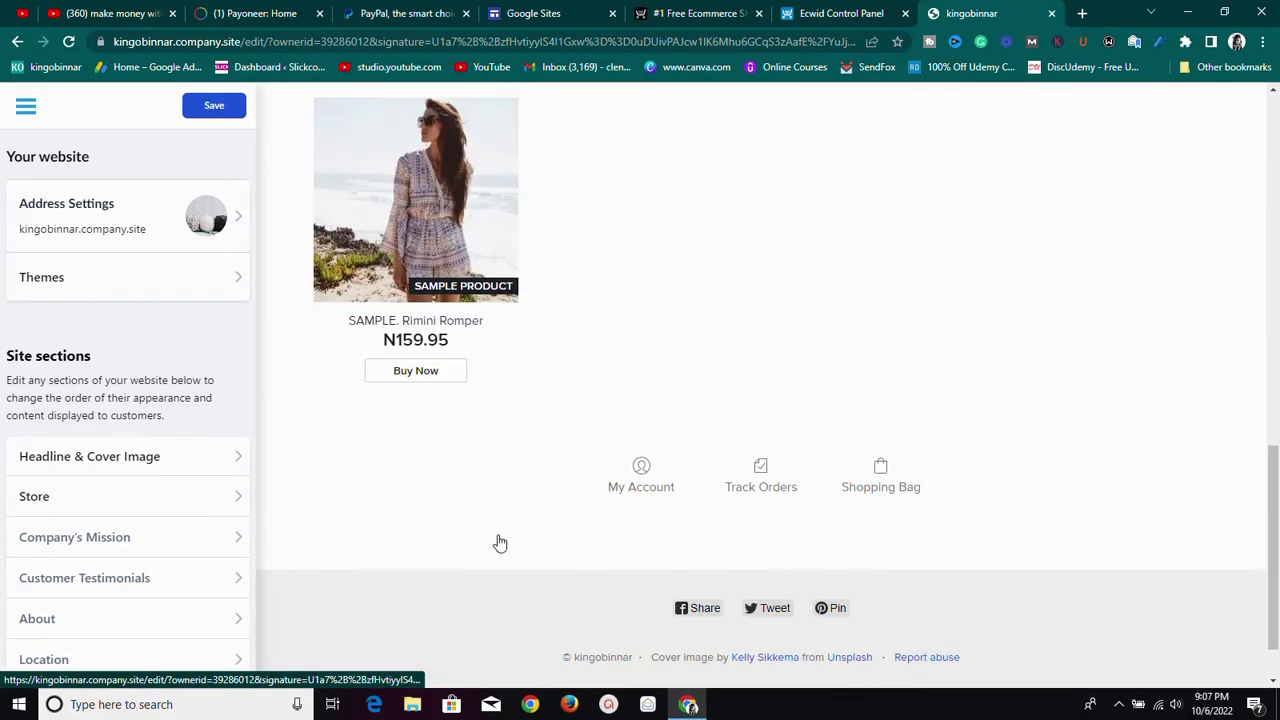
scroll(503, 531, "up", 6)
scroll(505, 512, "up", 4)
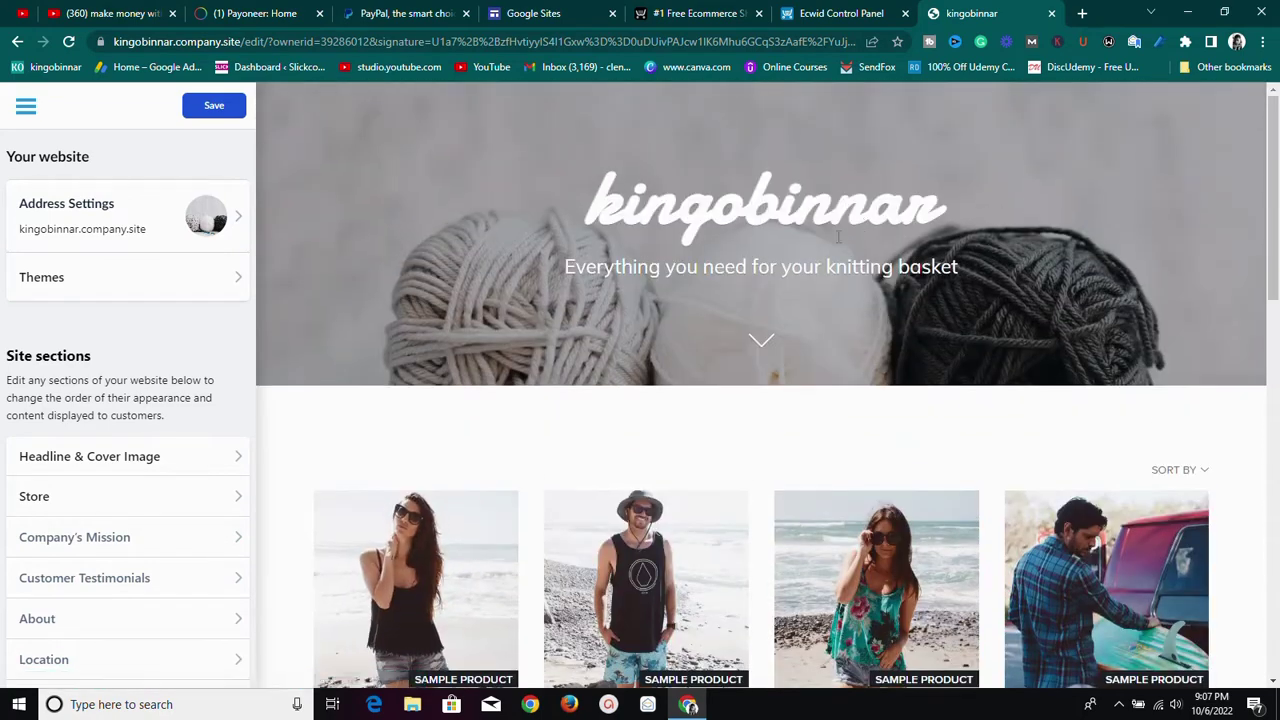
Browse the gallery of website themes and return to the site editor without choosing one
left_click(240, 283)
scroll(388, 292, "down", 2)
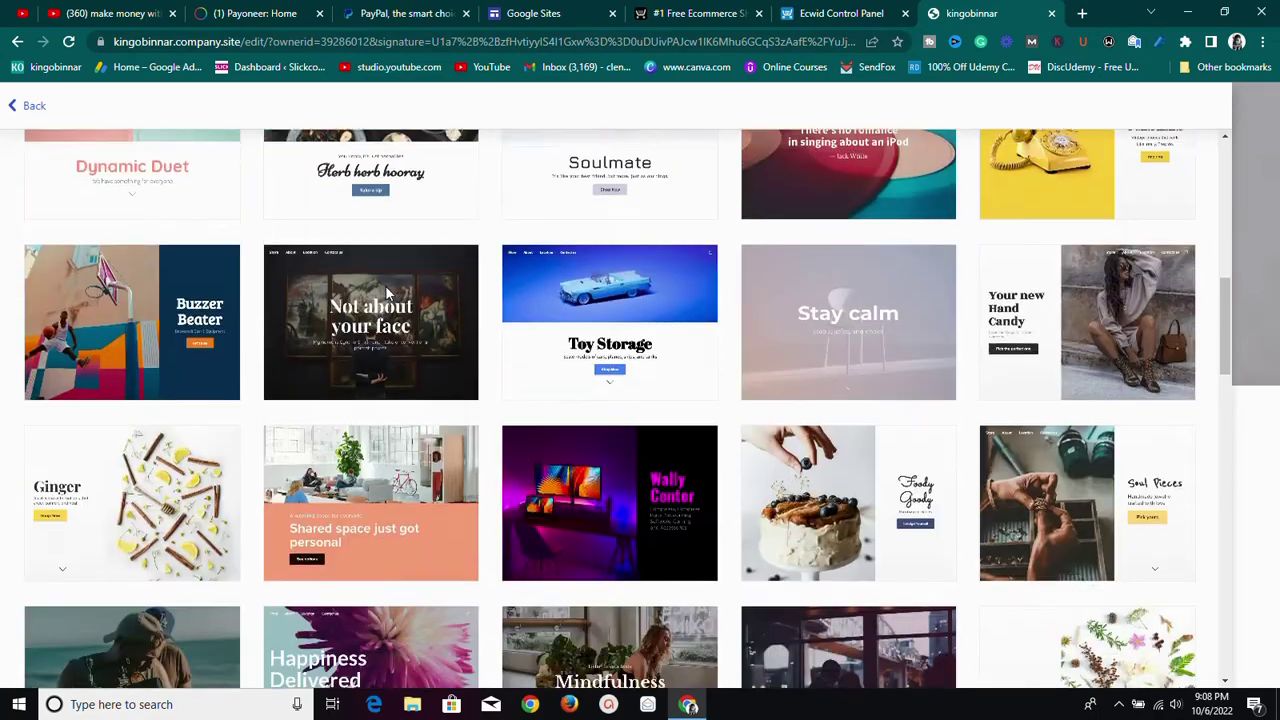
scroll(388, 292, "down", 10)
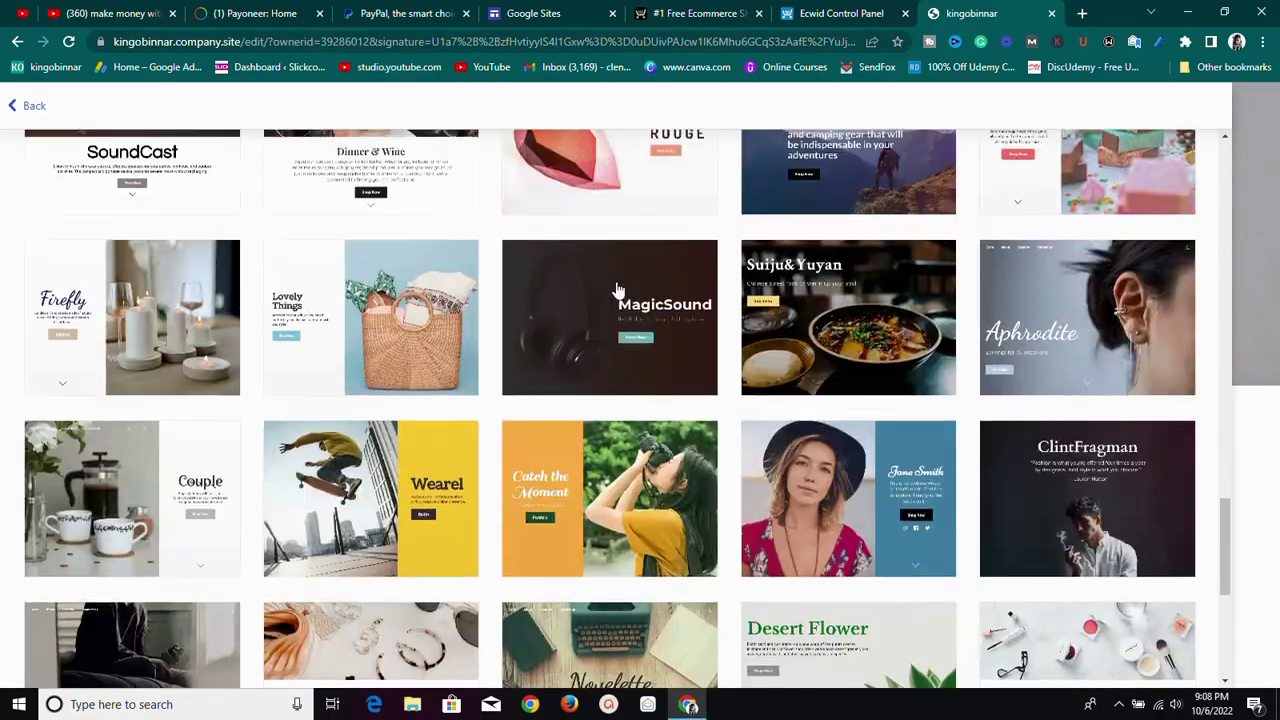
scroll(617, 290, "down", 4)
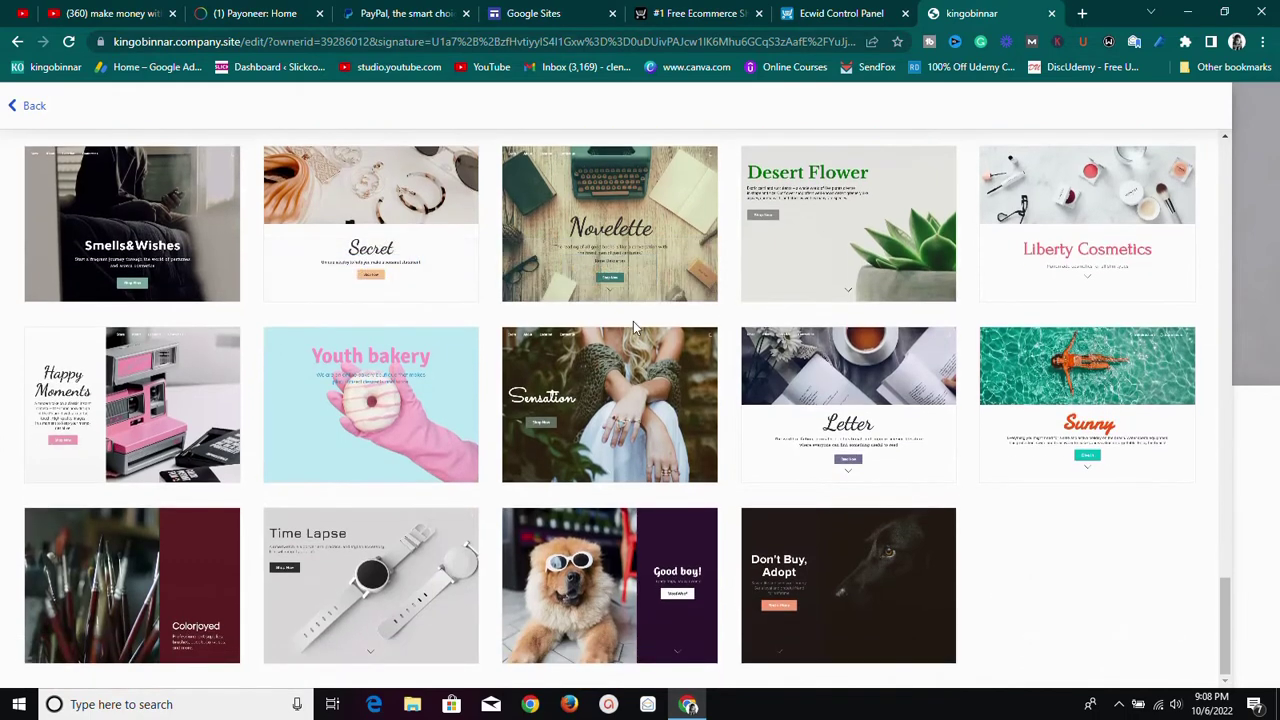
mouse_move(757, 345)
scroll(728, 628, "up", 8)
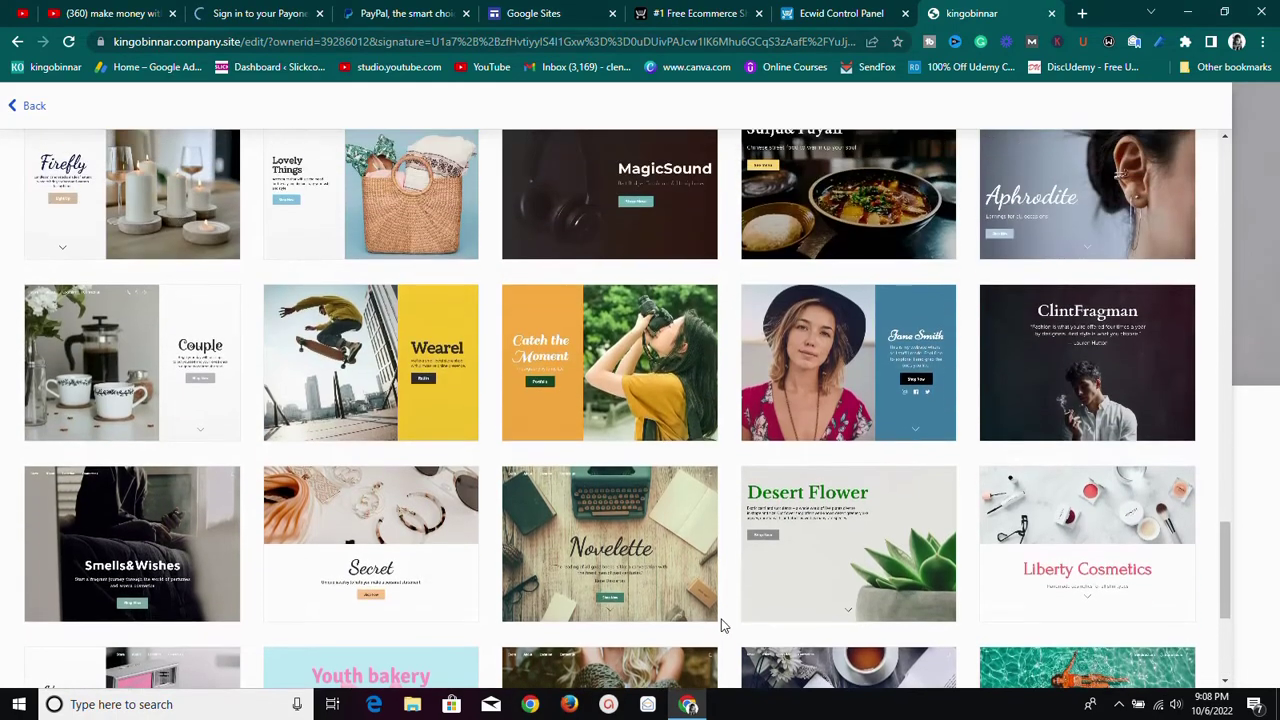
scroll(349, 542, "up", 9)
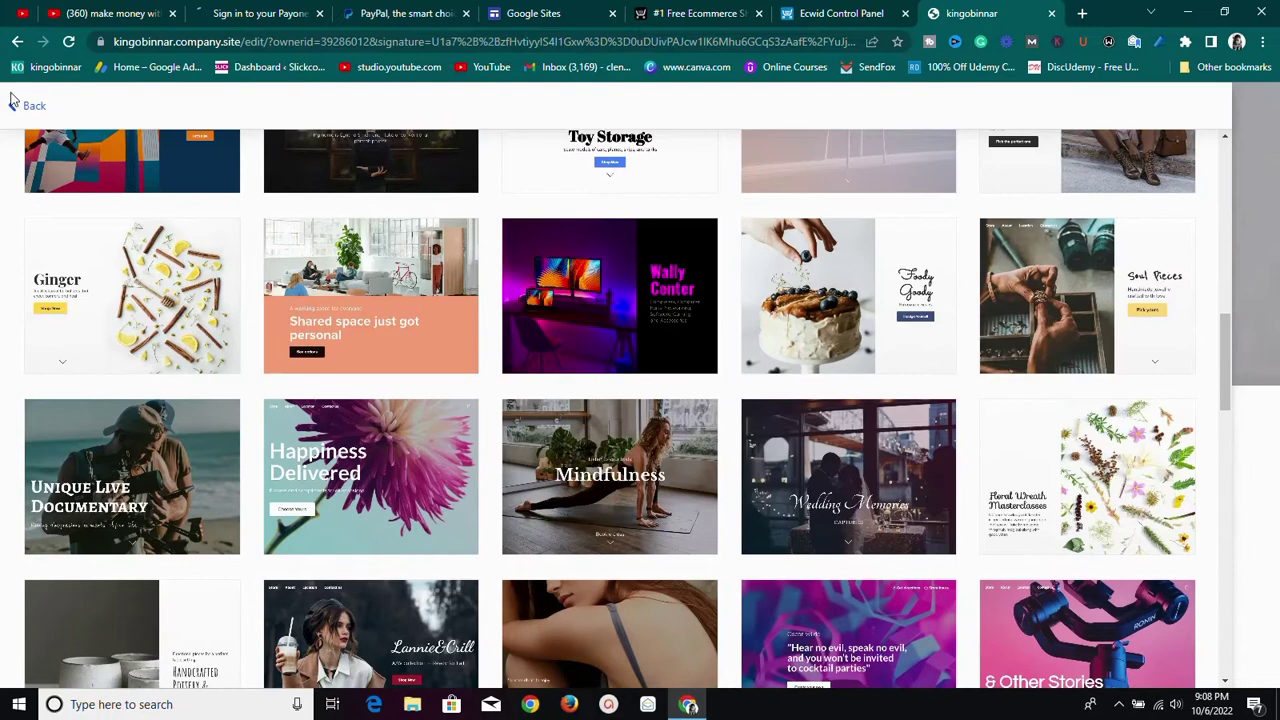
left_click(28, 105)
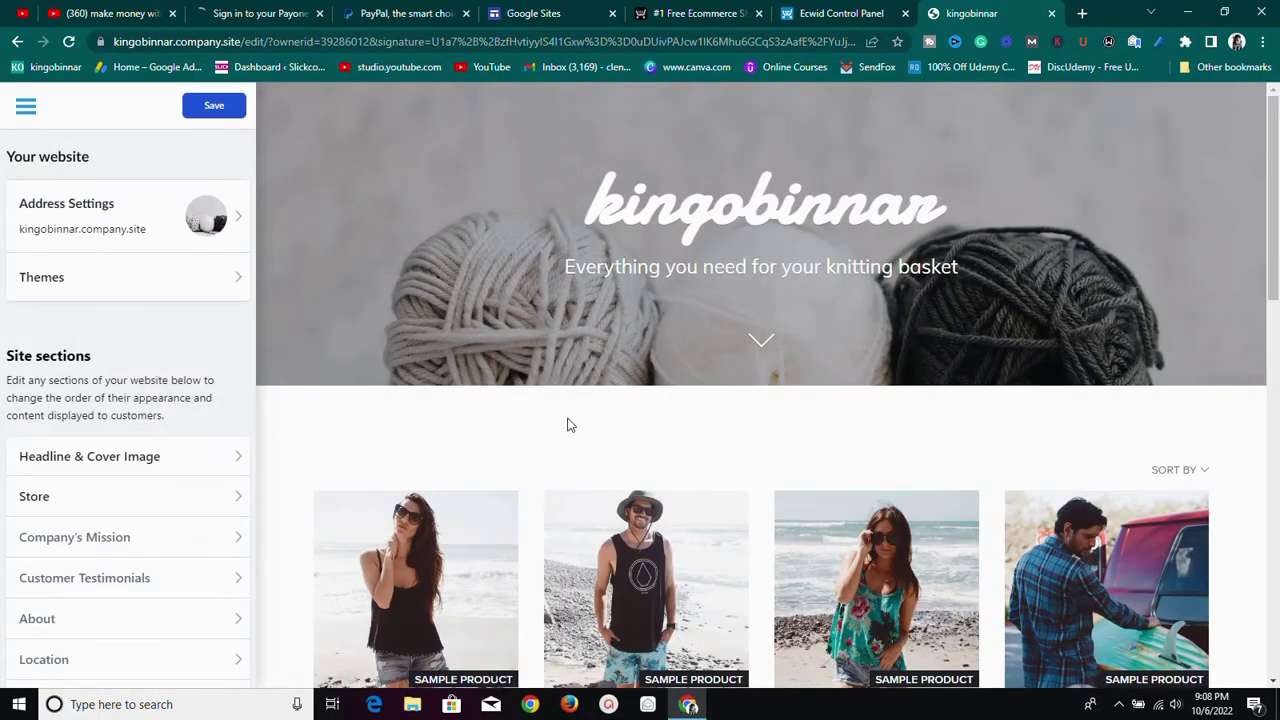
Review the storefront's product preview and the list of editable site sections
scroll(943, 435, "down", 6)
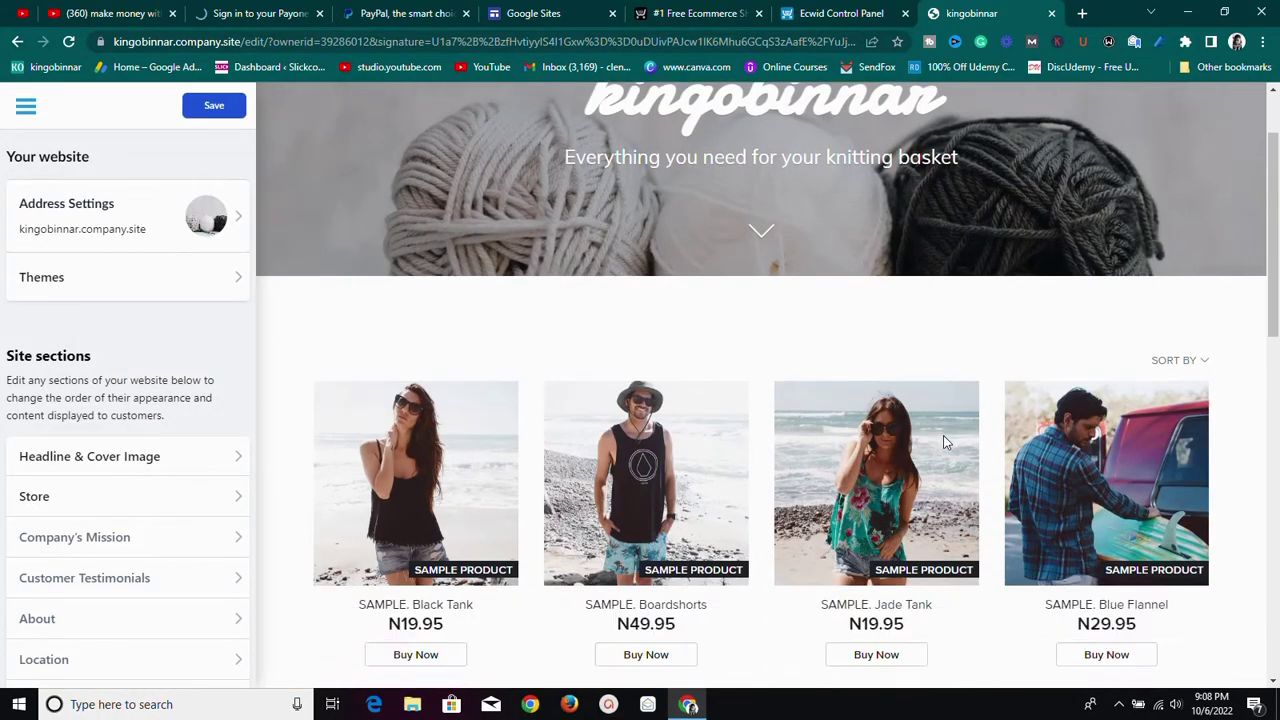
scroll(848, 447, "up", 6)
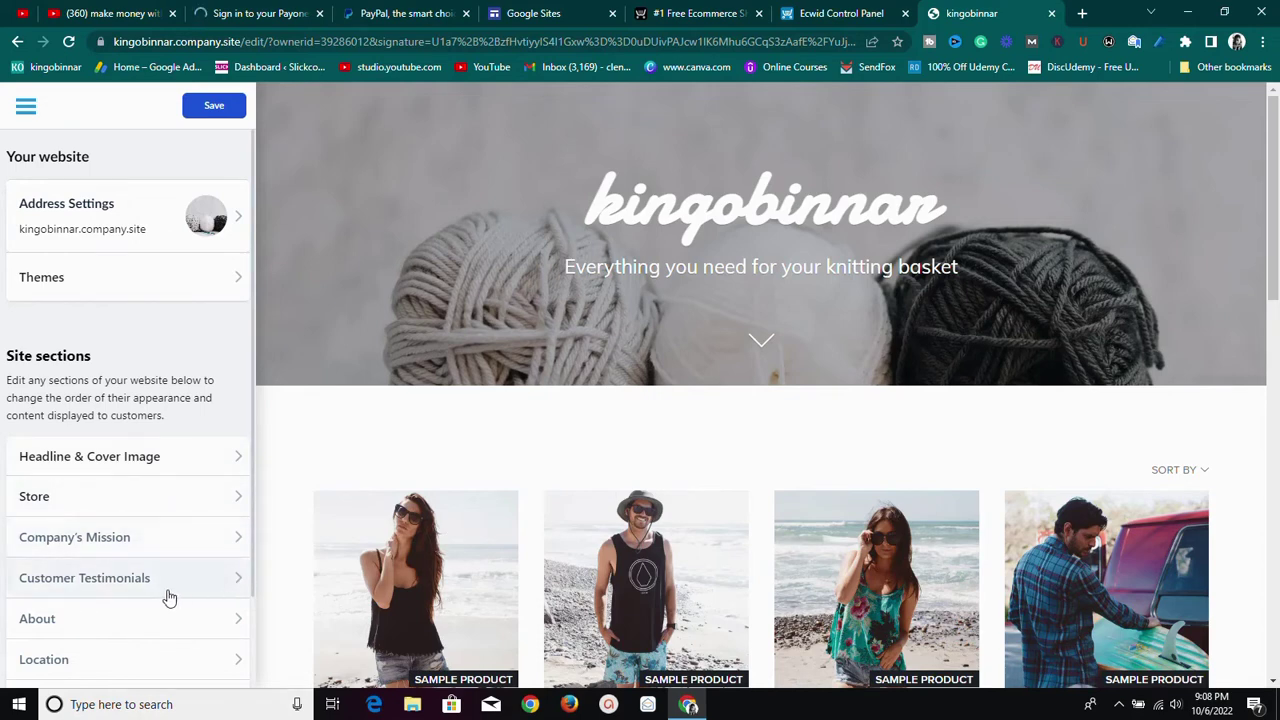
scroll(150, 636, "down", 2)
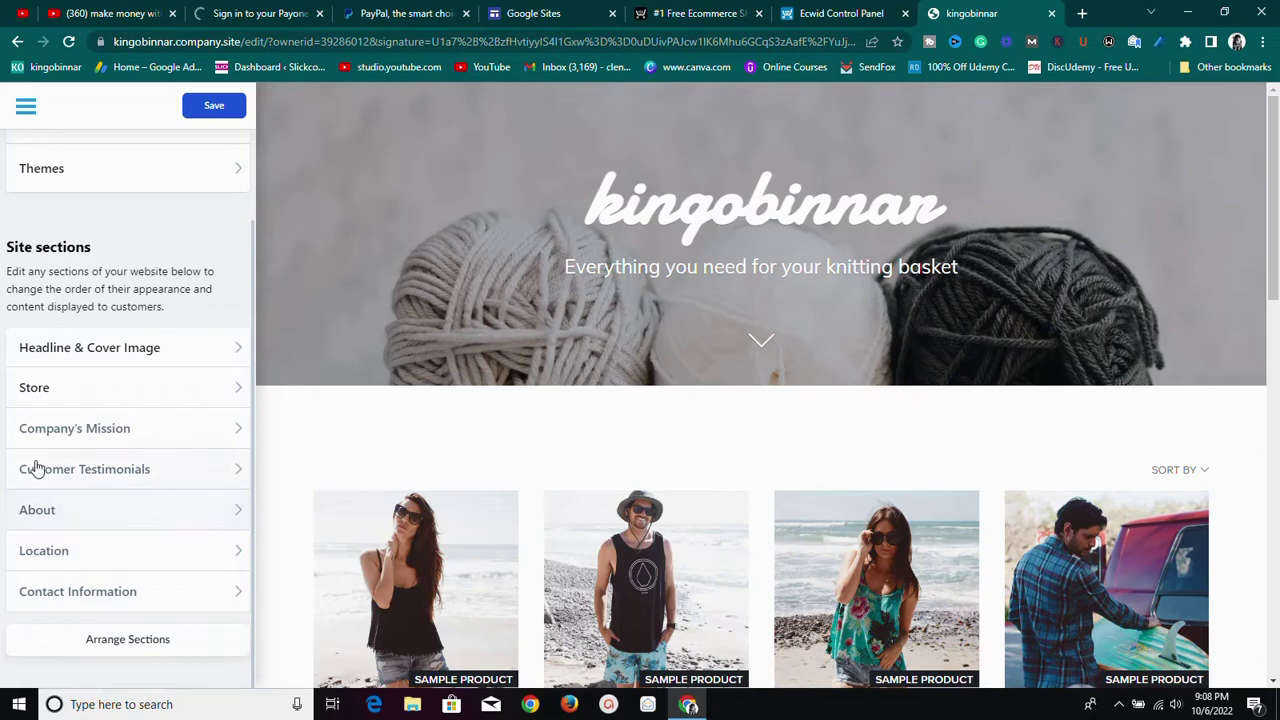
scroll(60, 440, "up", 2)
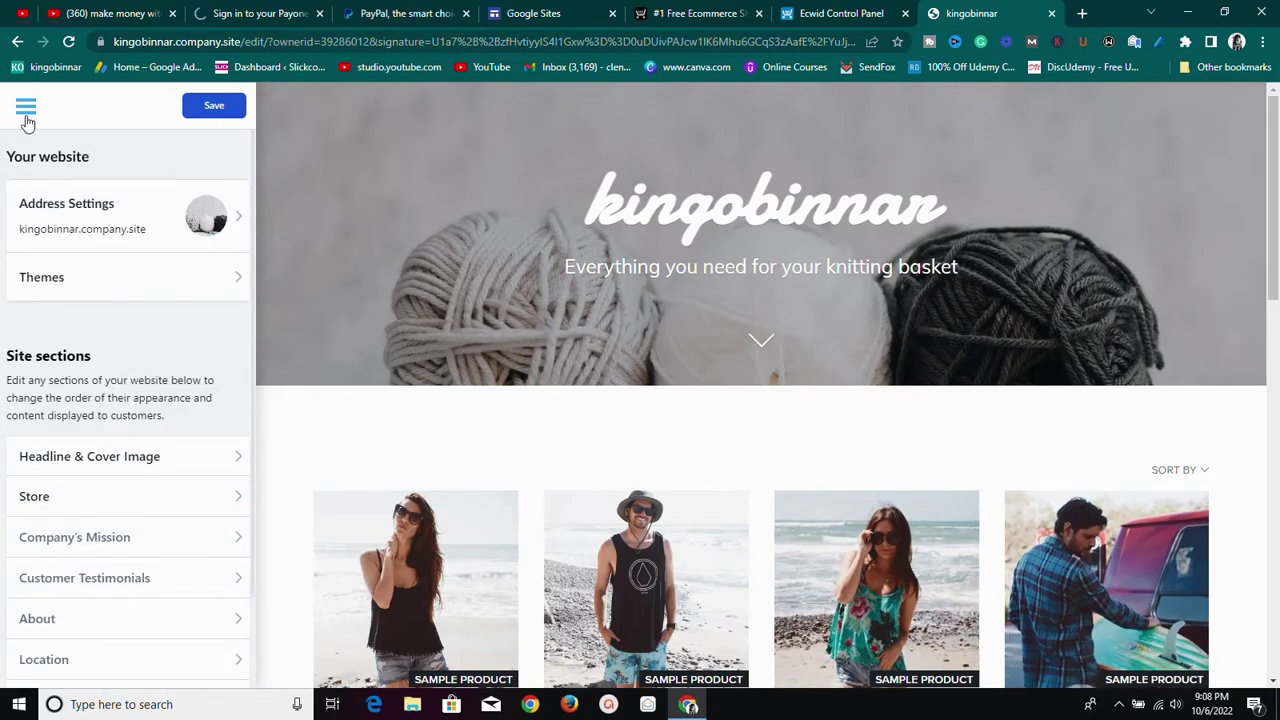
Return to the Ecwid control panel, open the website's SEO settings and show the platforms for adding the store to another website
left_click(817, 20)
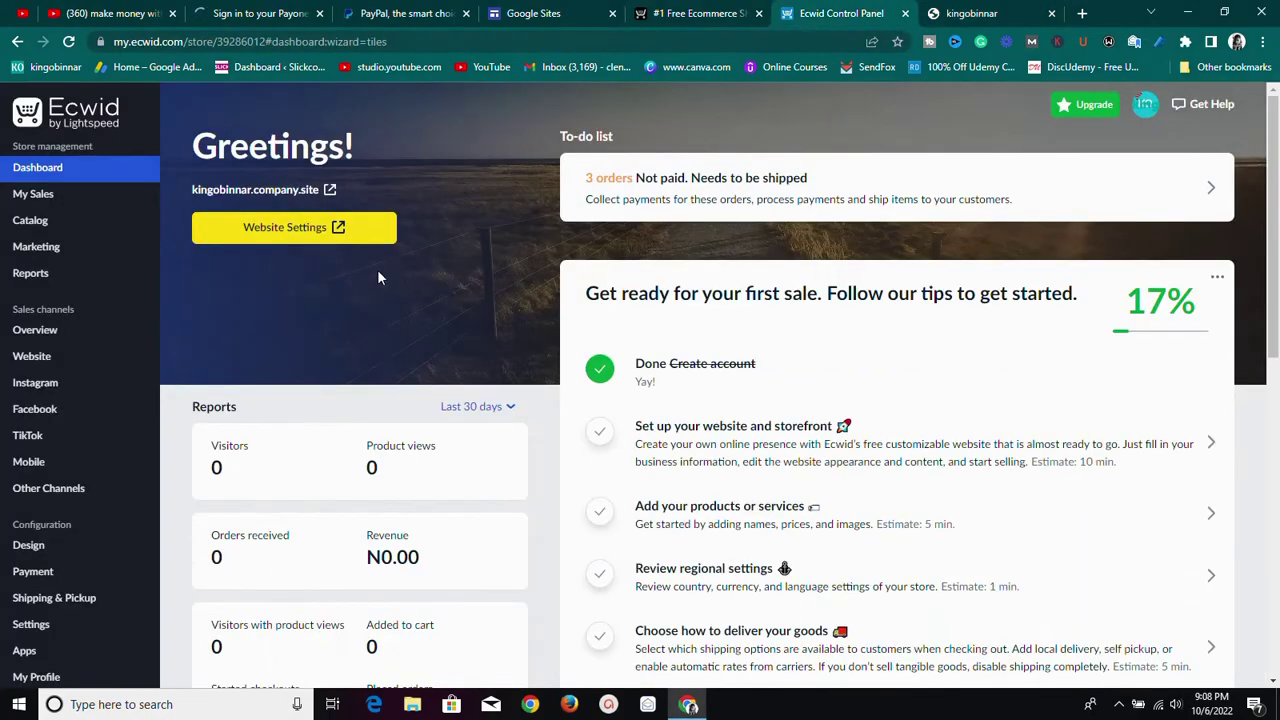
scroll(378, 272, "down", 2)
scroll(352, 277, "up", 2)
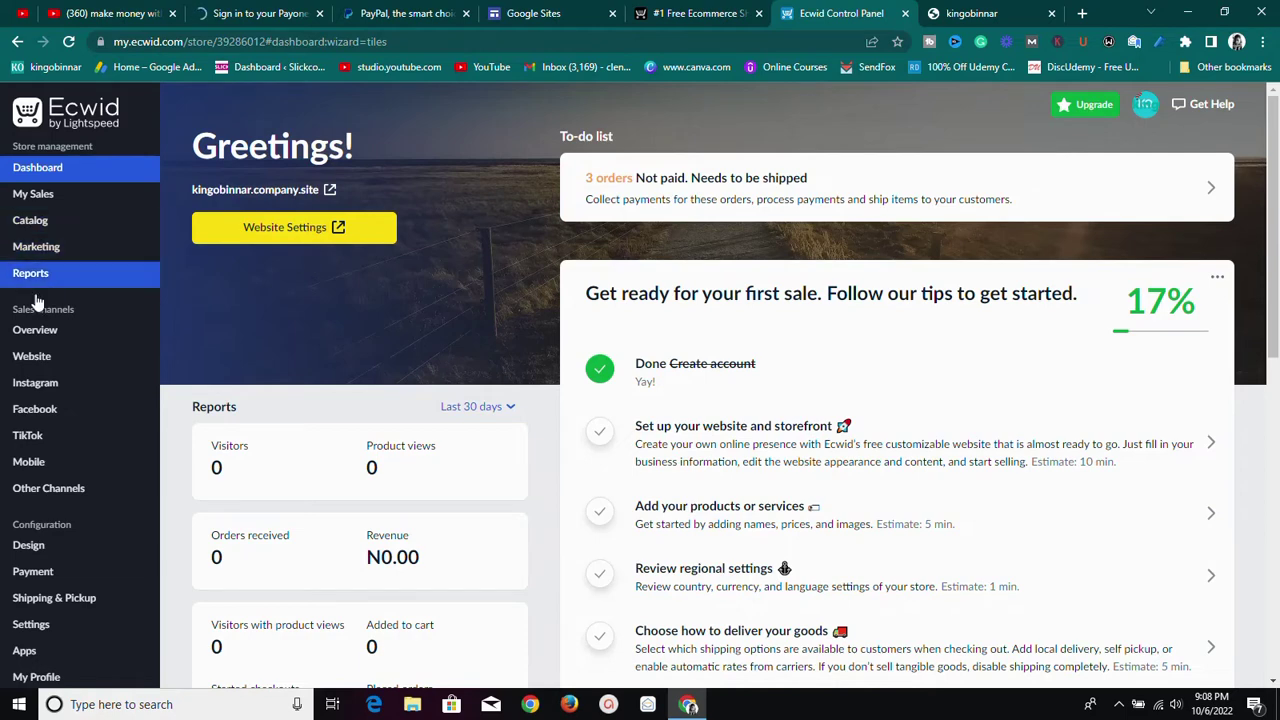
mouse_move(17, 368)
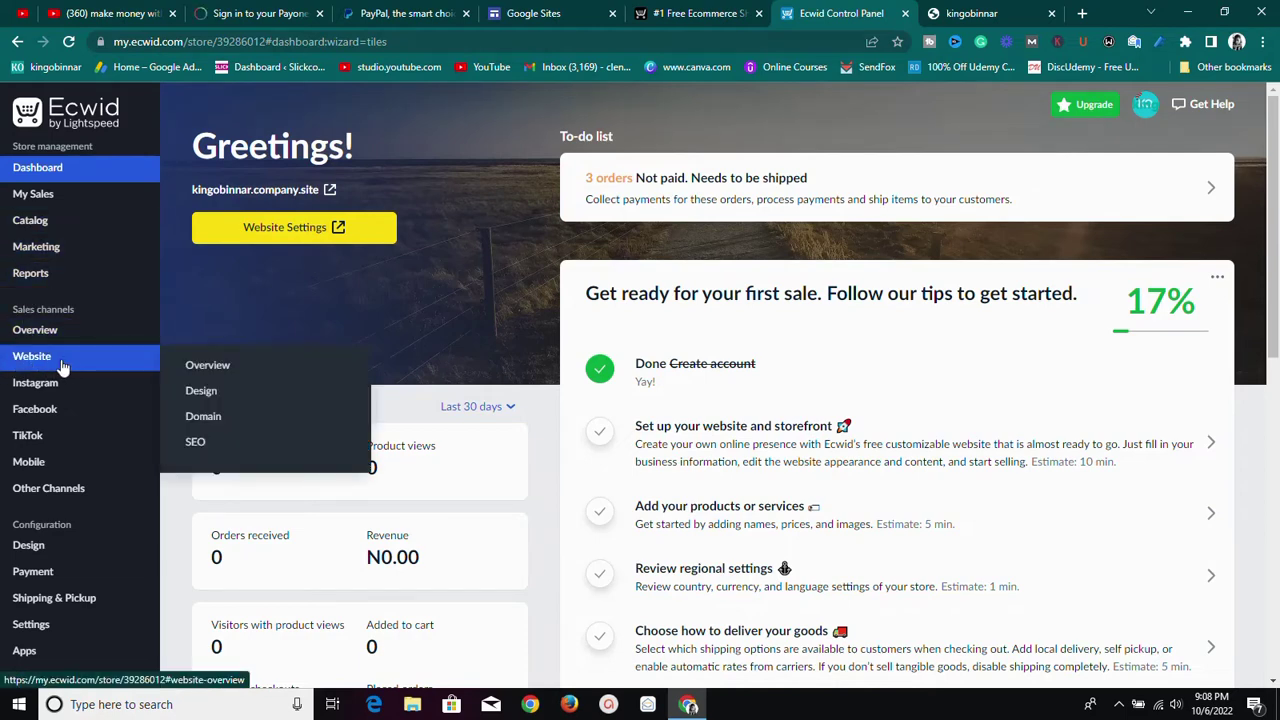
left_click(195, 442)
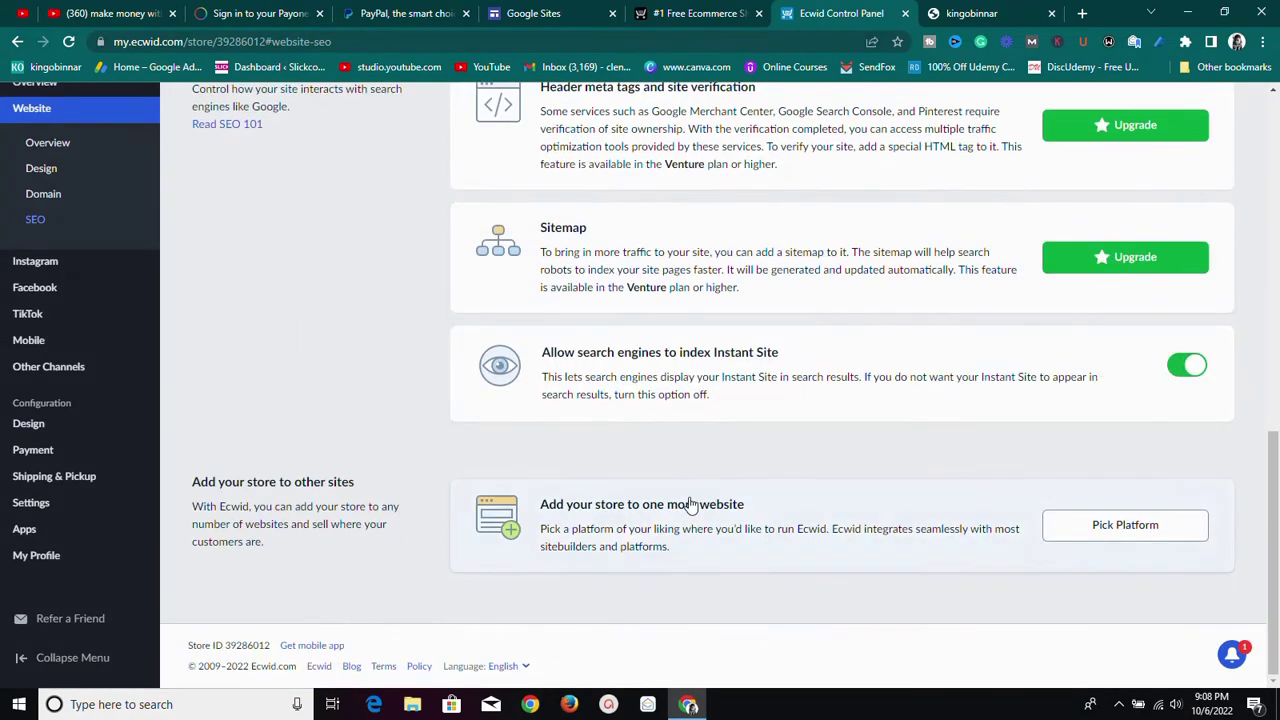
left_click(1063, 537)
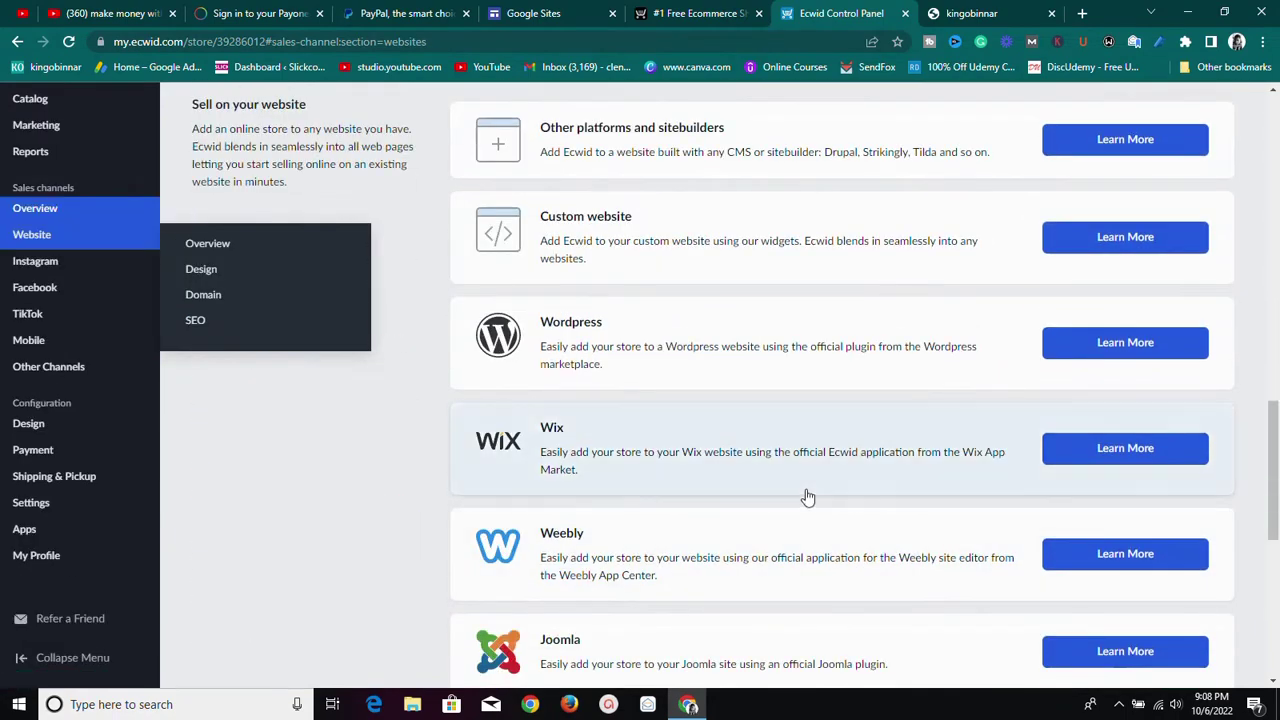
Examine all sales channels on the Sell Everywhere page, from mobile, Facebook and marketplaces to website platforms and Instant Site
scroll(806, 497, "up", 9)
scroll(594, 318, "up", 5)
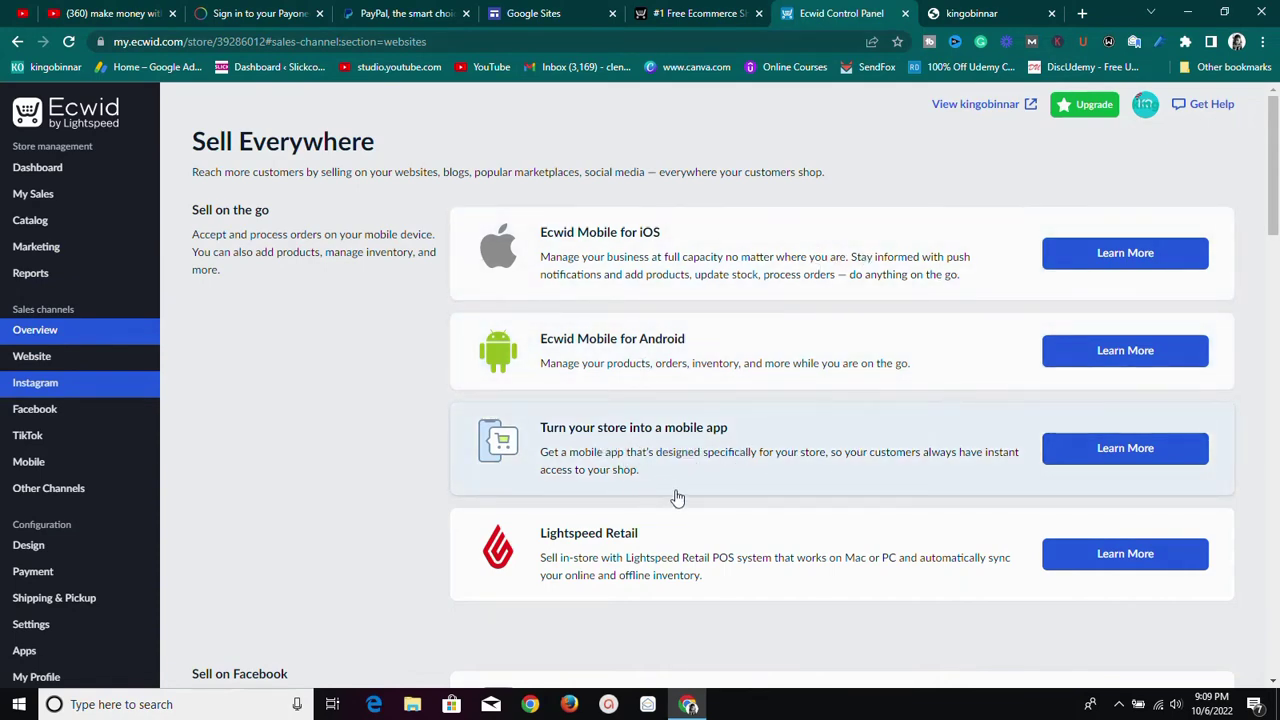
scroll(677, 497, "down", 3)
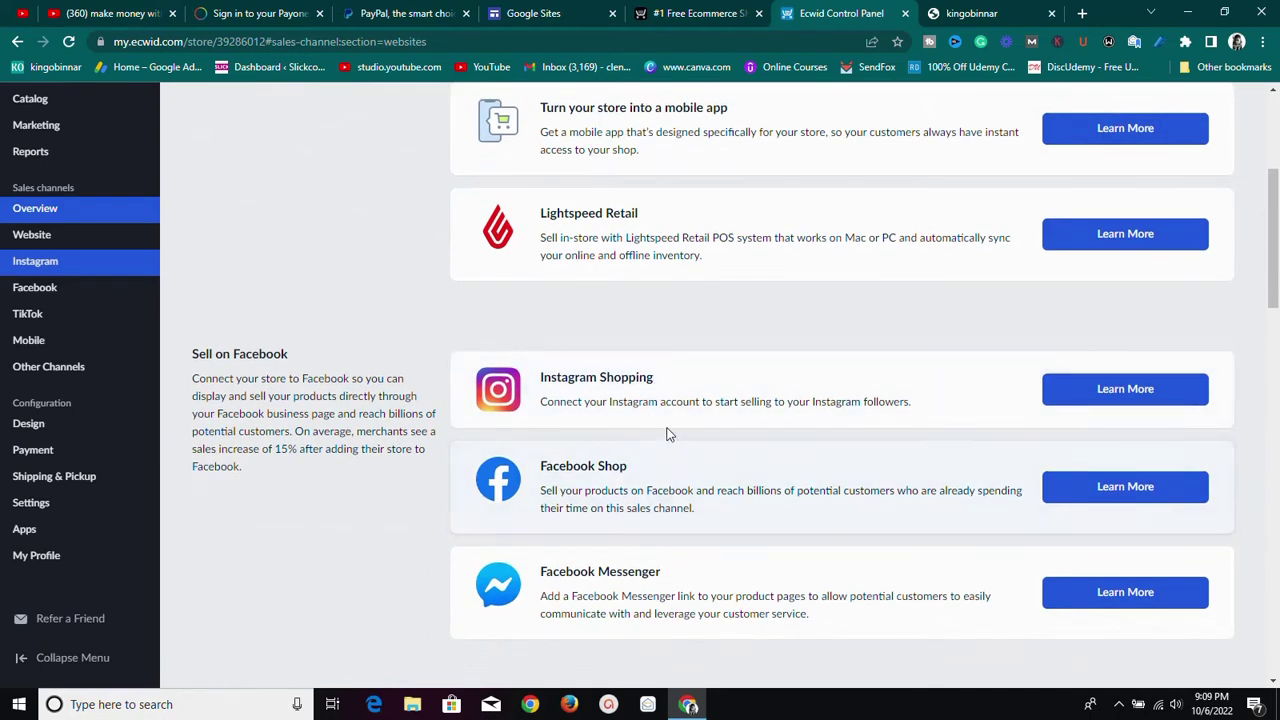
scroll(698, 413, "down", 5)
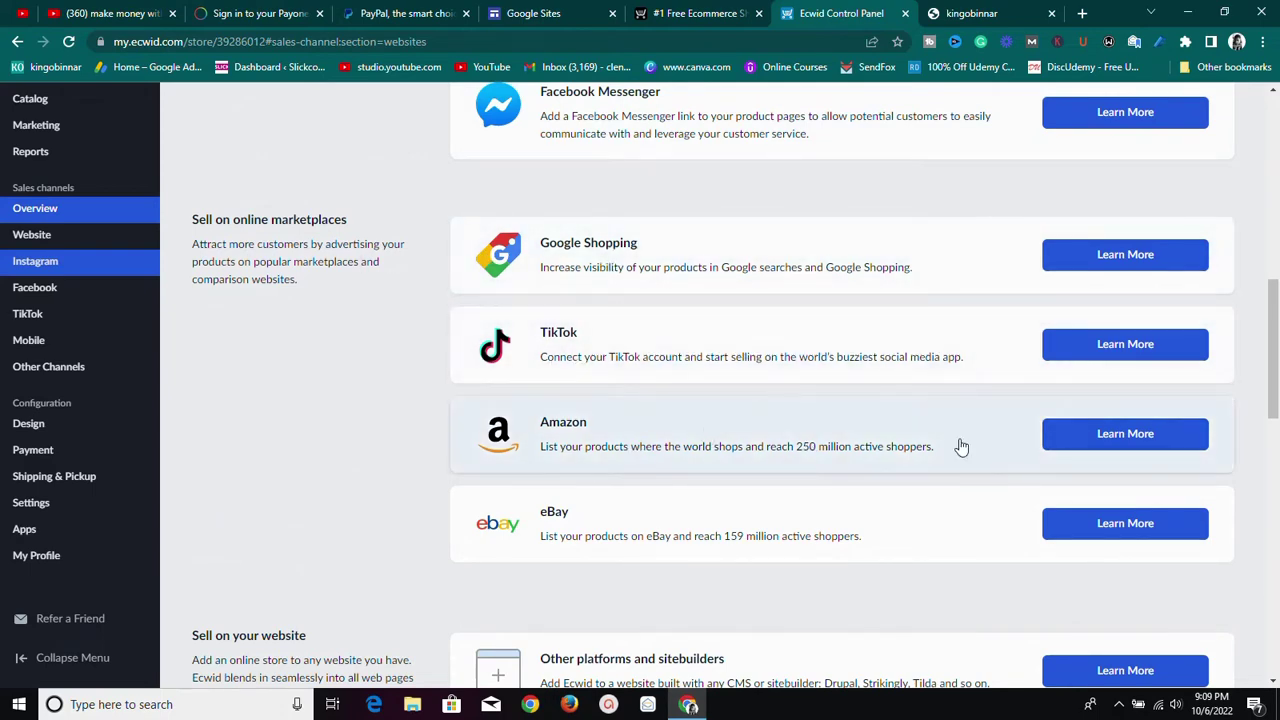
scroll(720, 450, "down", 3)
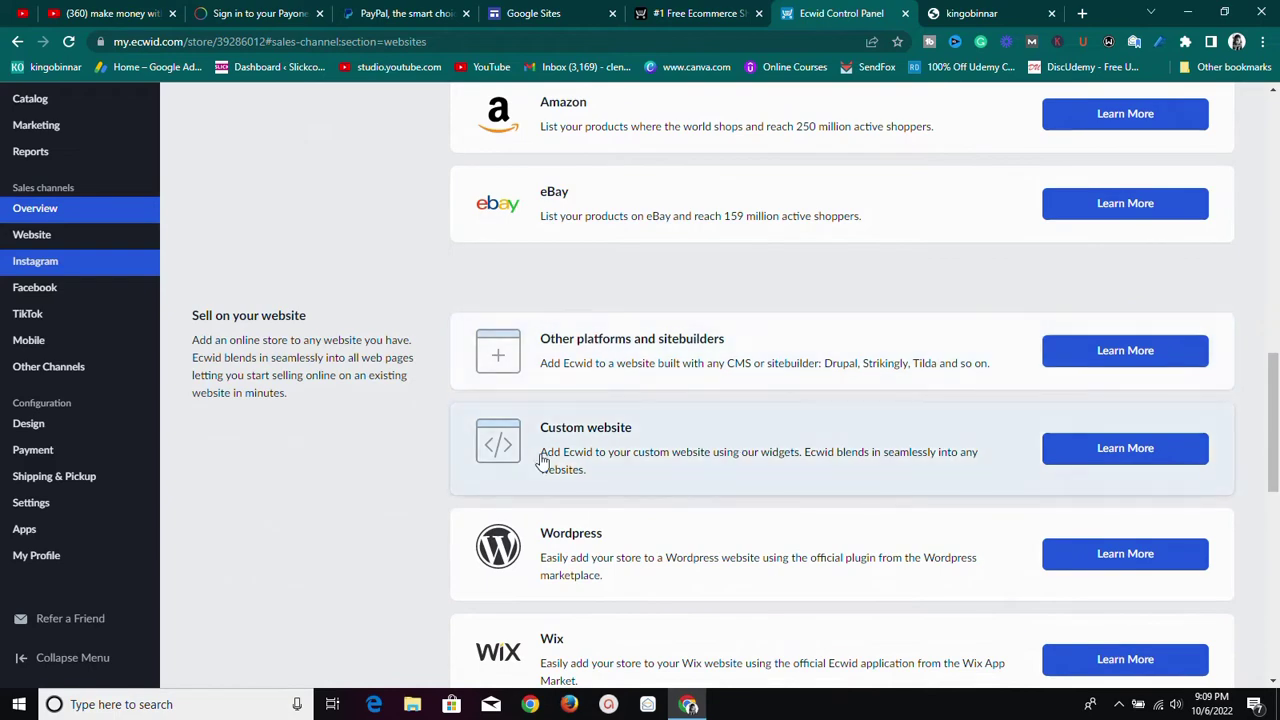
scroll(600, 420, "down", 2)
scroll(690, 450, "down", 3)
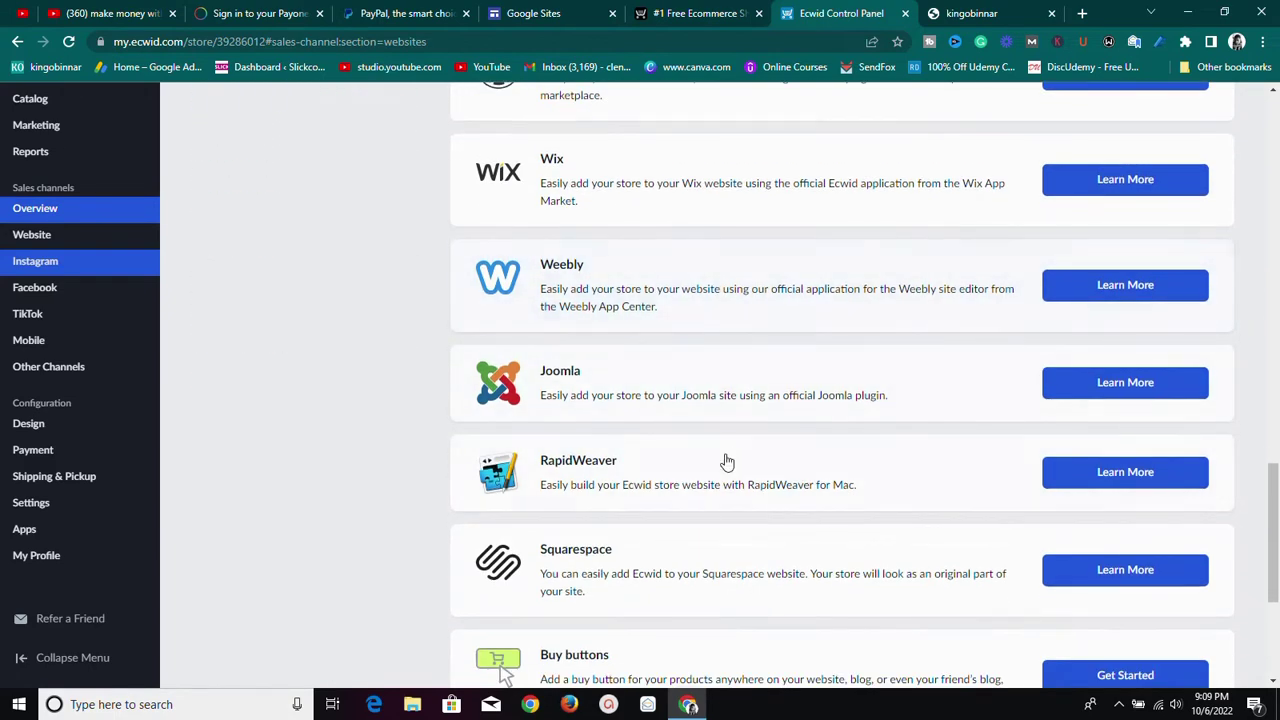
scroll(720, 450, "down", 1)
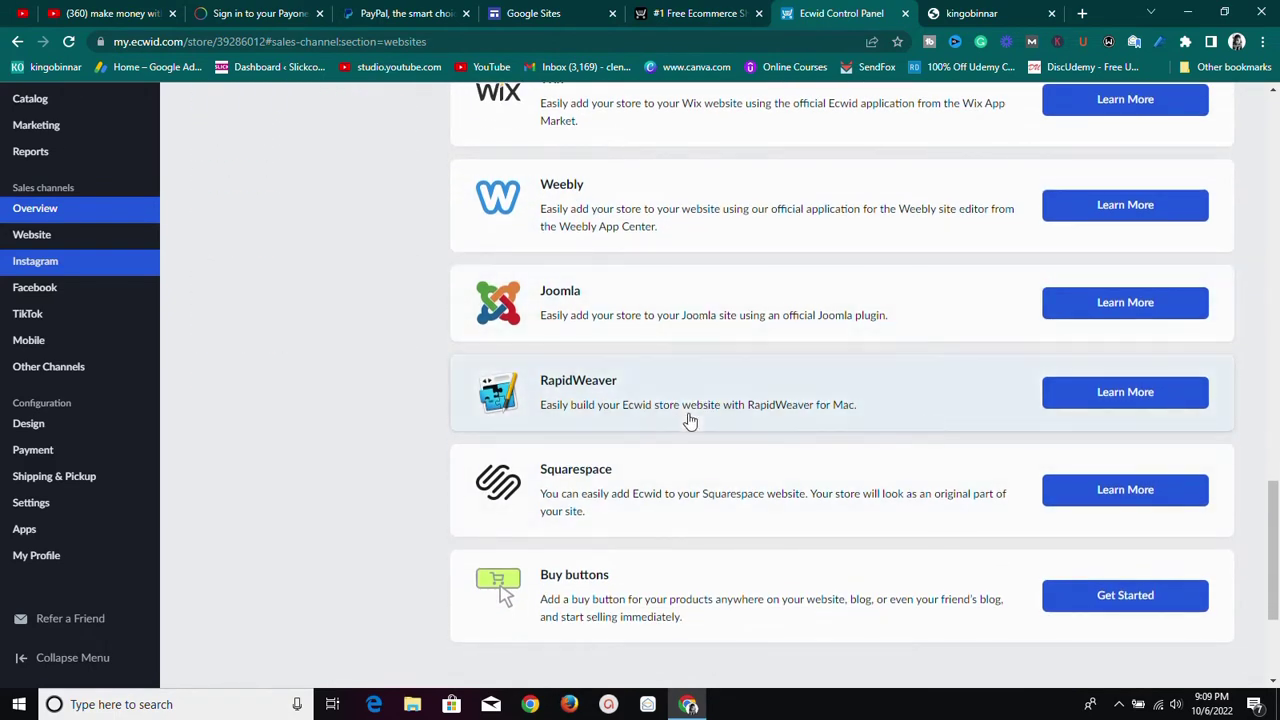
scroll(726, 480, "down", 2)
scroll(728, 482, "up", 1)
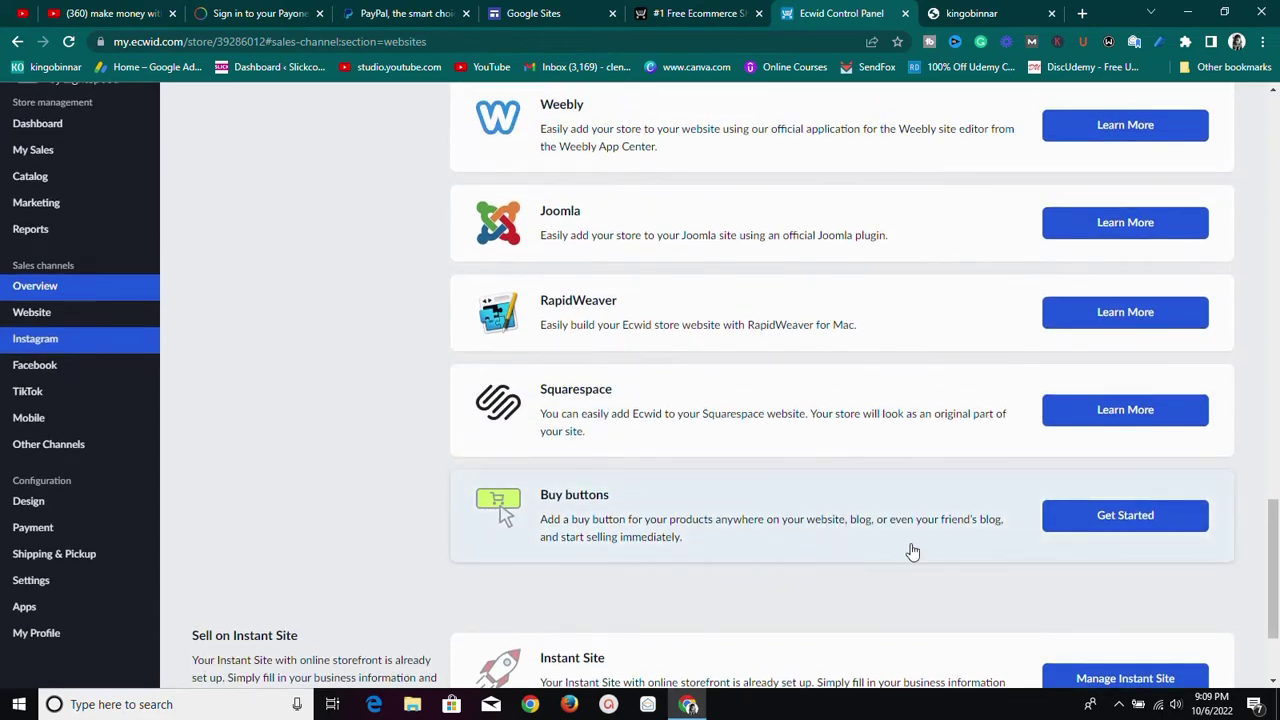
scroll(774, 553, "down", 2)
scroll(771, 561, "up", 1)
scroll(777, 565, "down", 1)
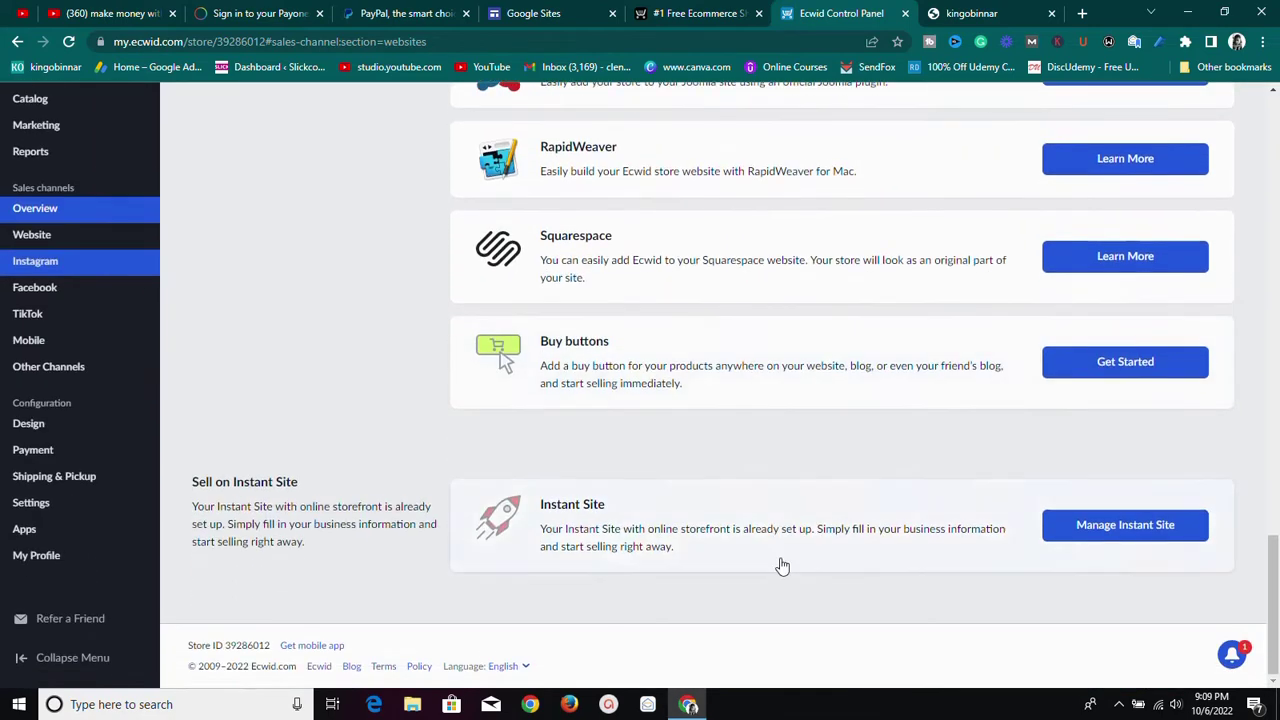
left_click(965, 13)
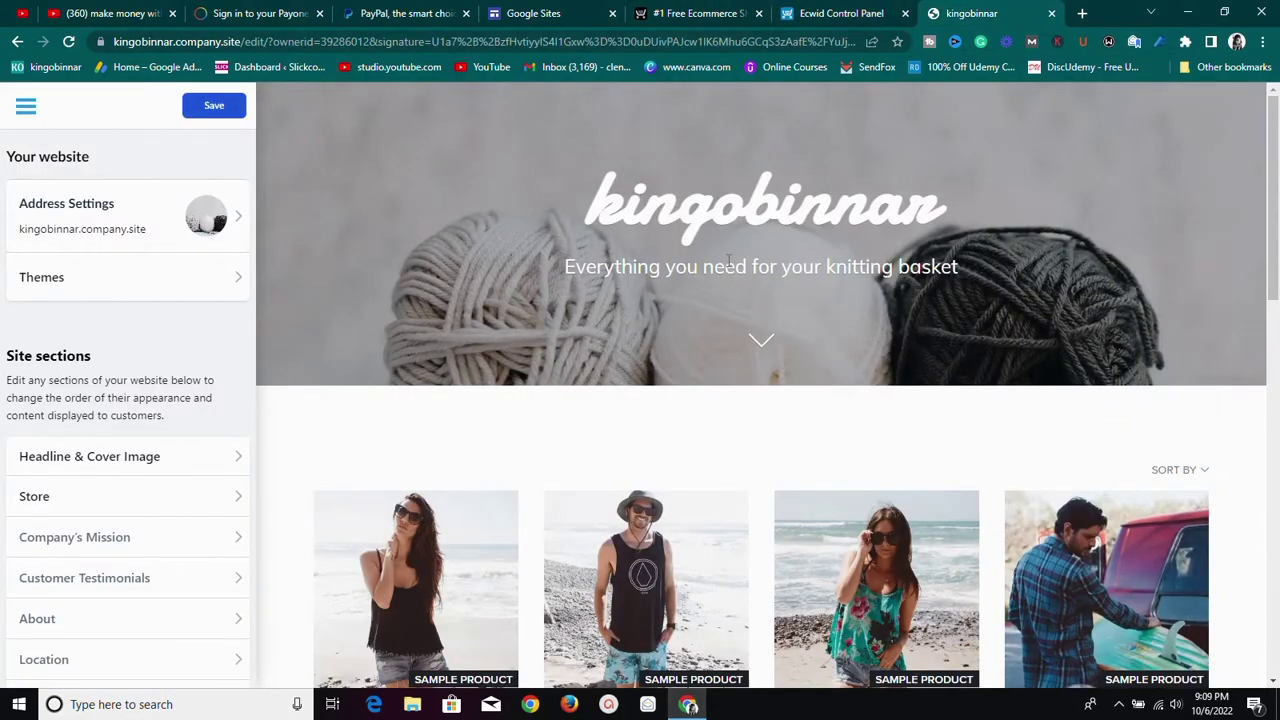
left_click(710, 13)
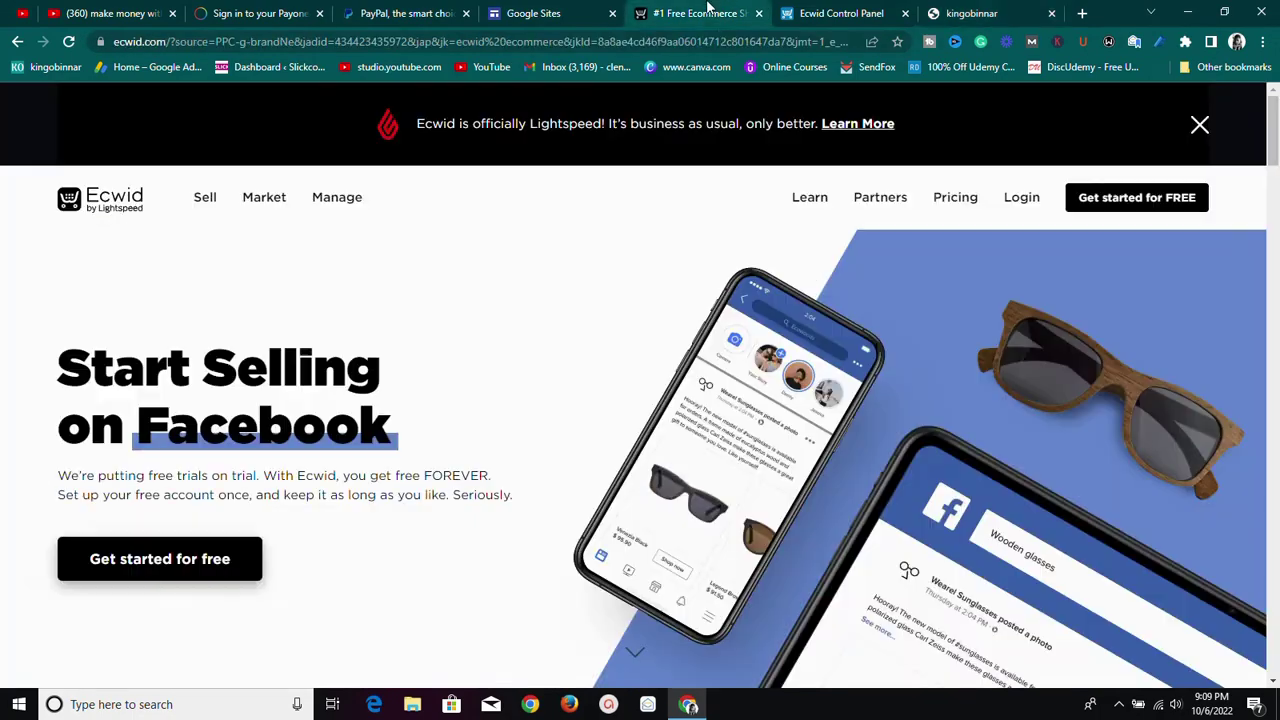
left_click(852, 13)
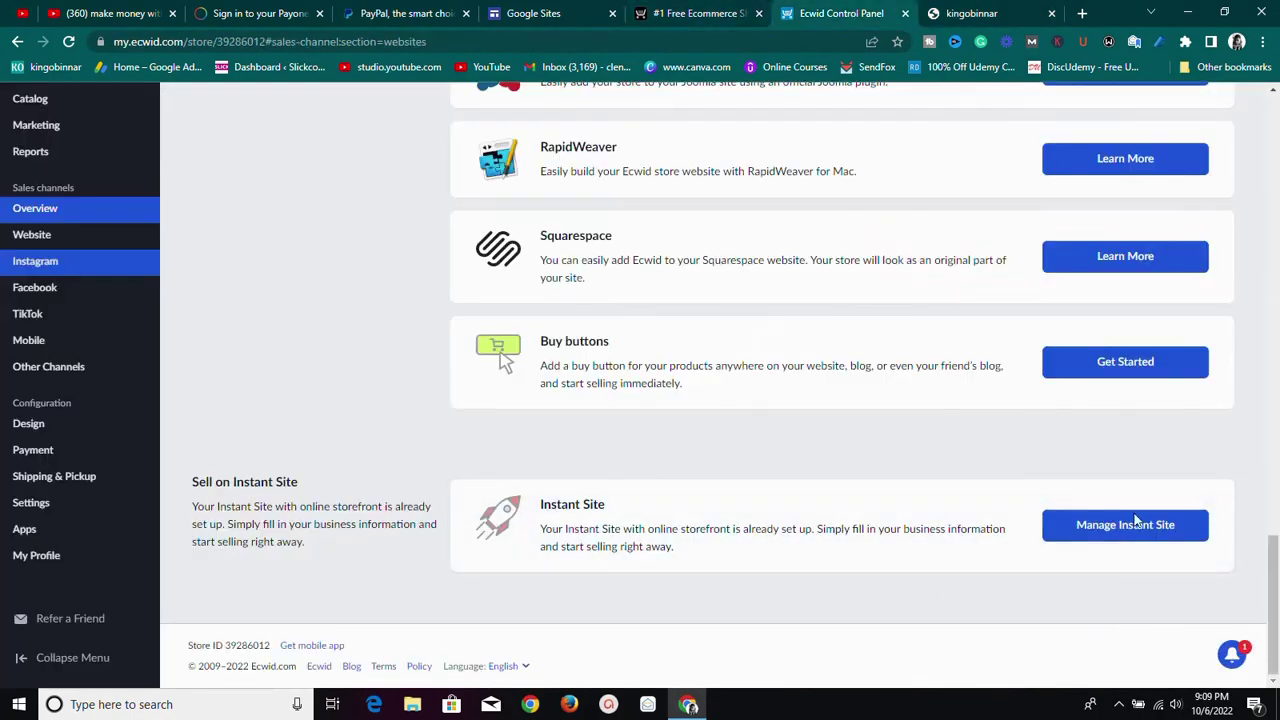
scroll(954, 550, "up", 12)
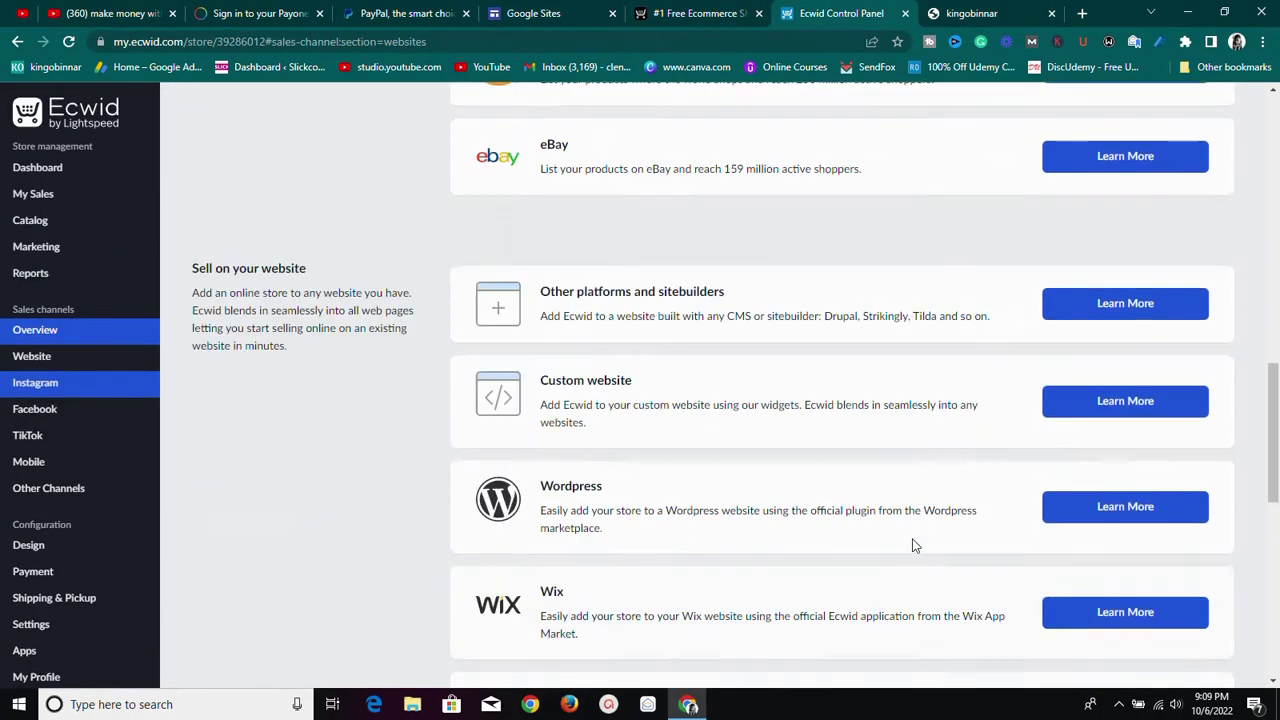
Go back to the website settings page and view the options for site appearance and site content
left_click(16, 43)
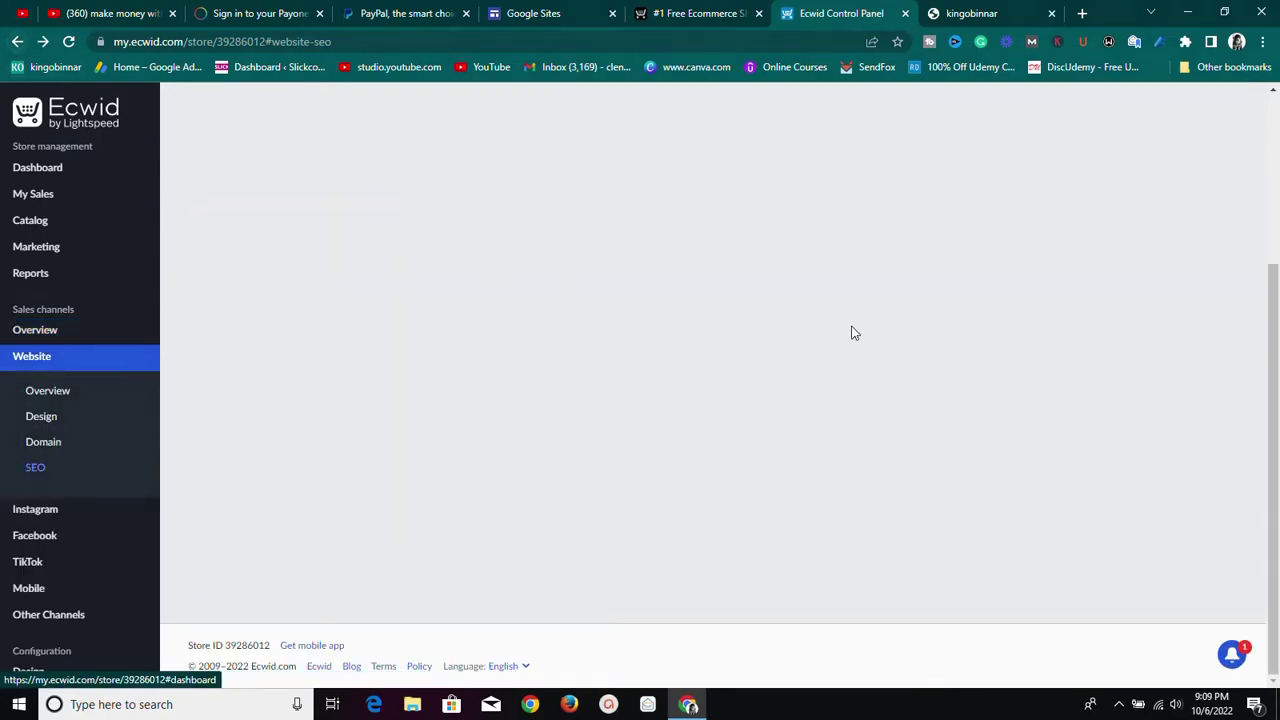
scroll(980, 350, "up", 10)
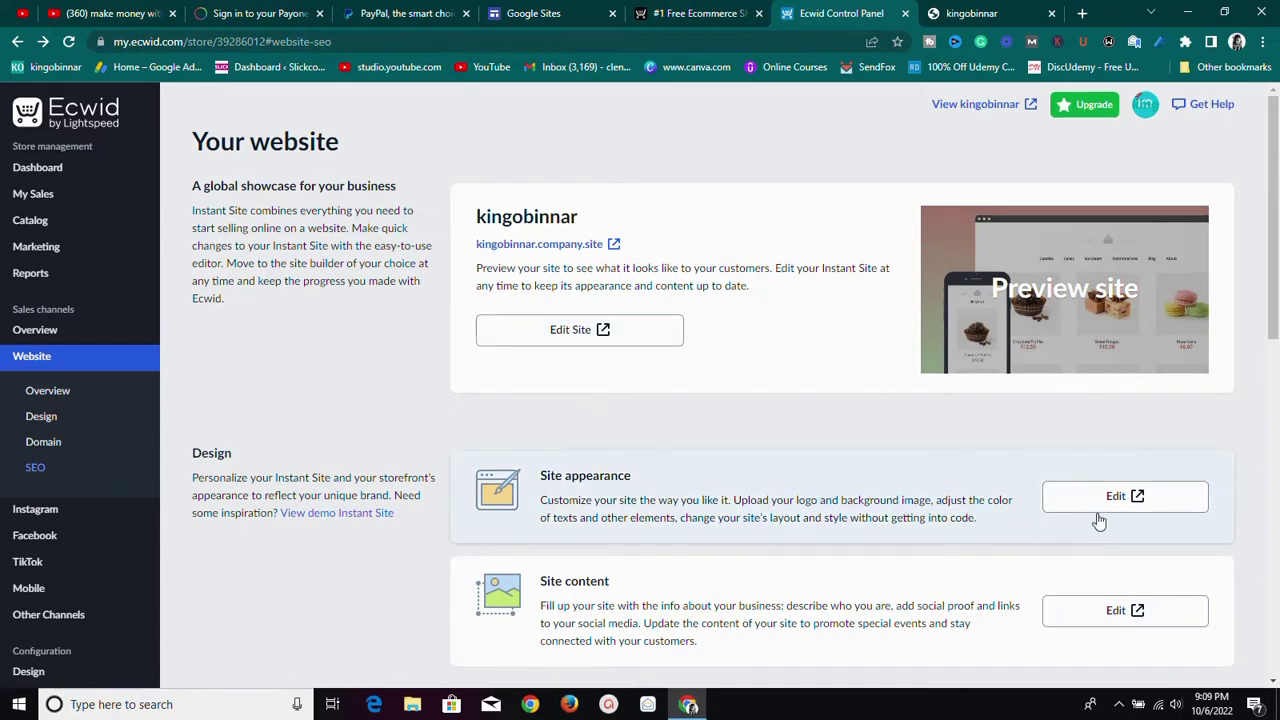
scroll(1090, 520, "down", 1)
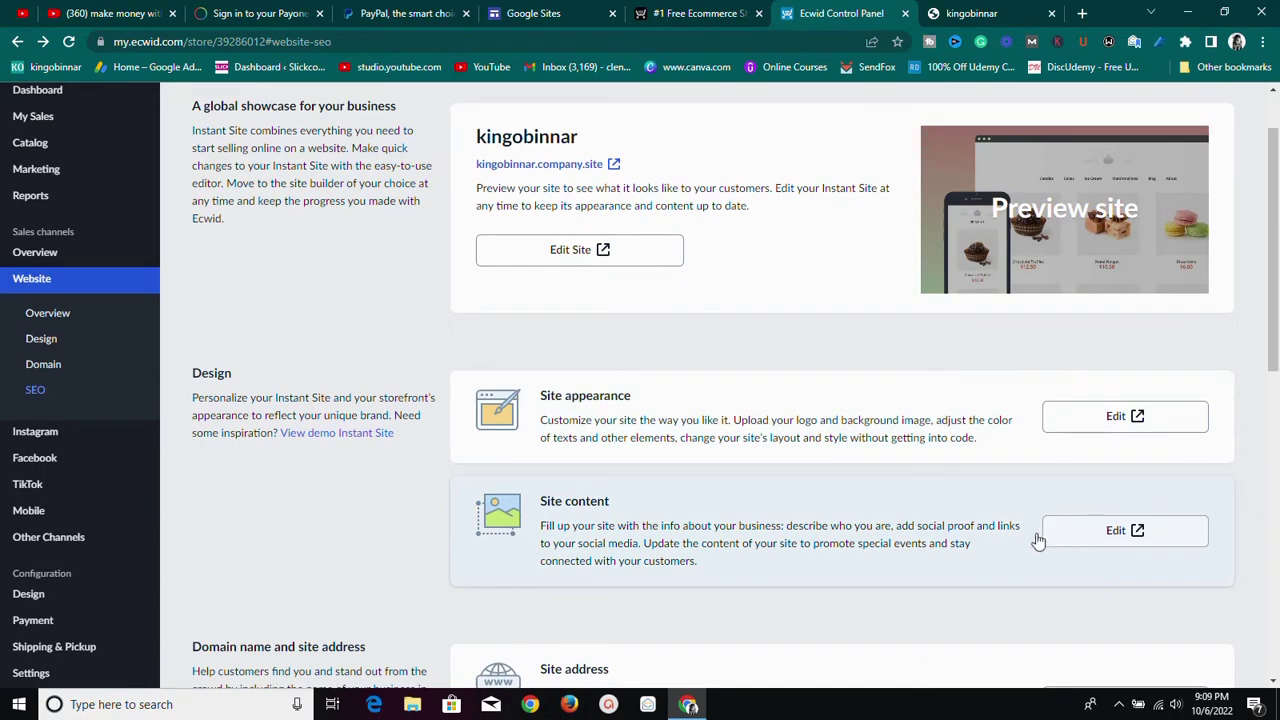
Open the site editor from the Site appearance option in the website settings, and return to the Ecwid control panel
scroll(1078, 540, "down", 4)
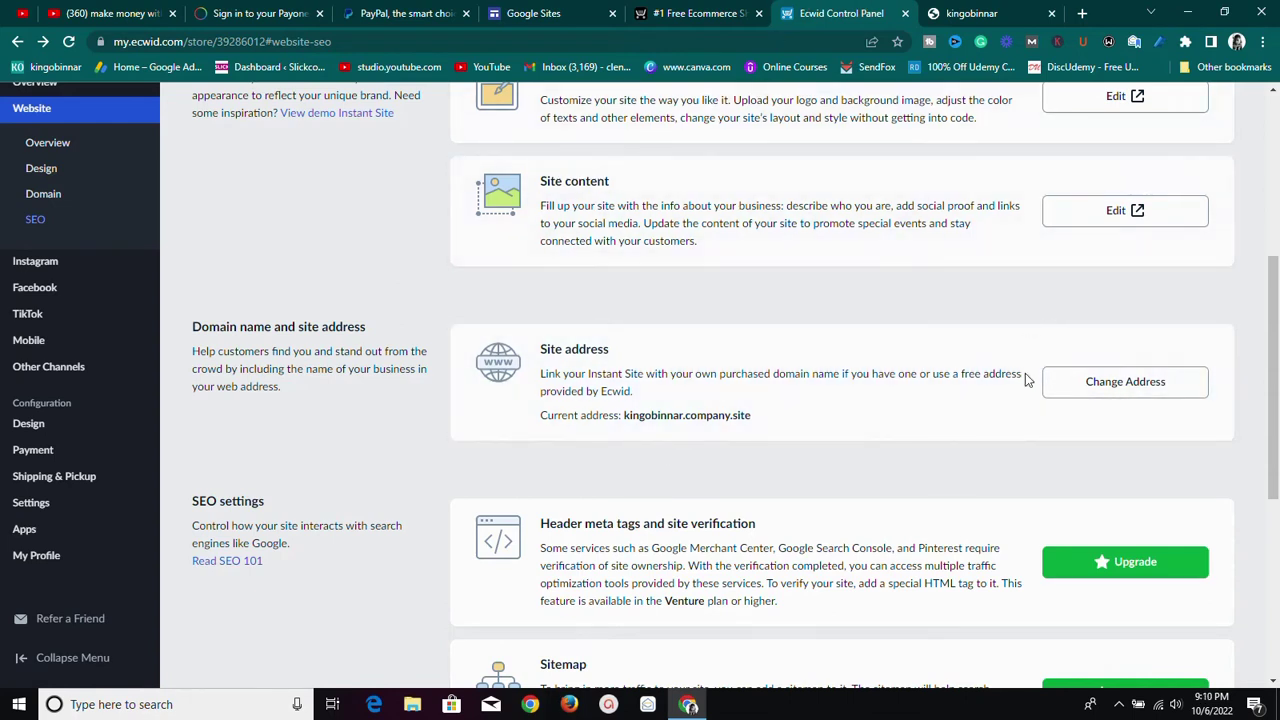
left_click(1125, 95)
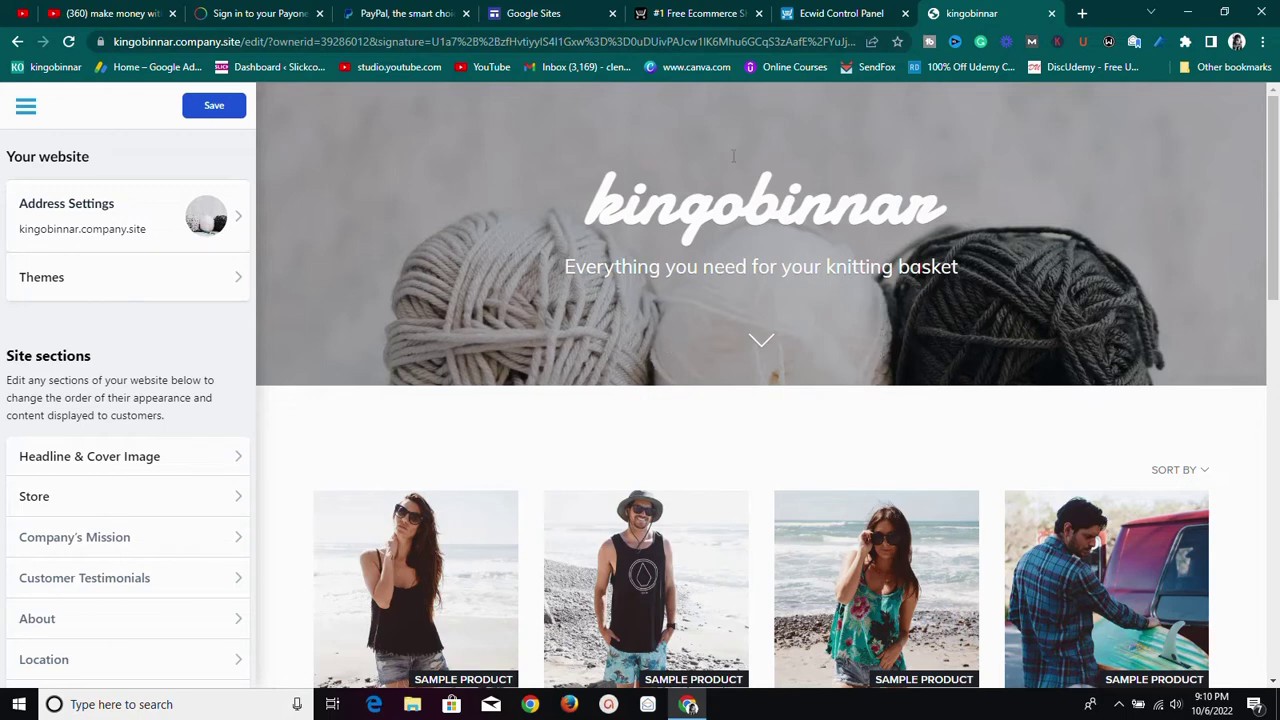
left_click(836, 12)
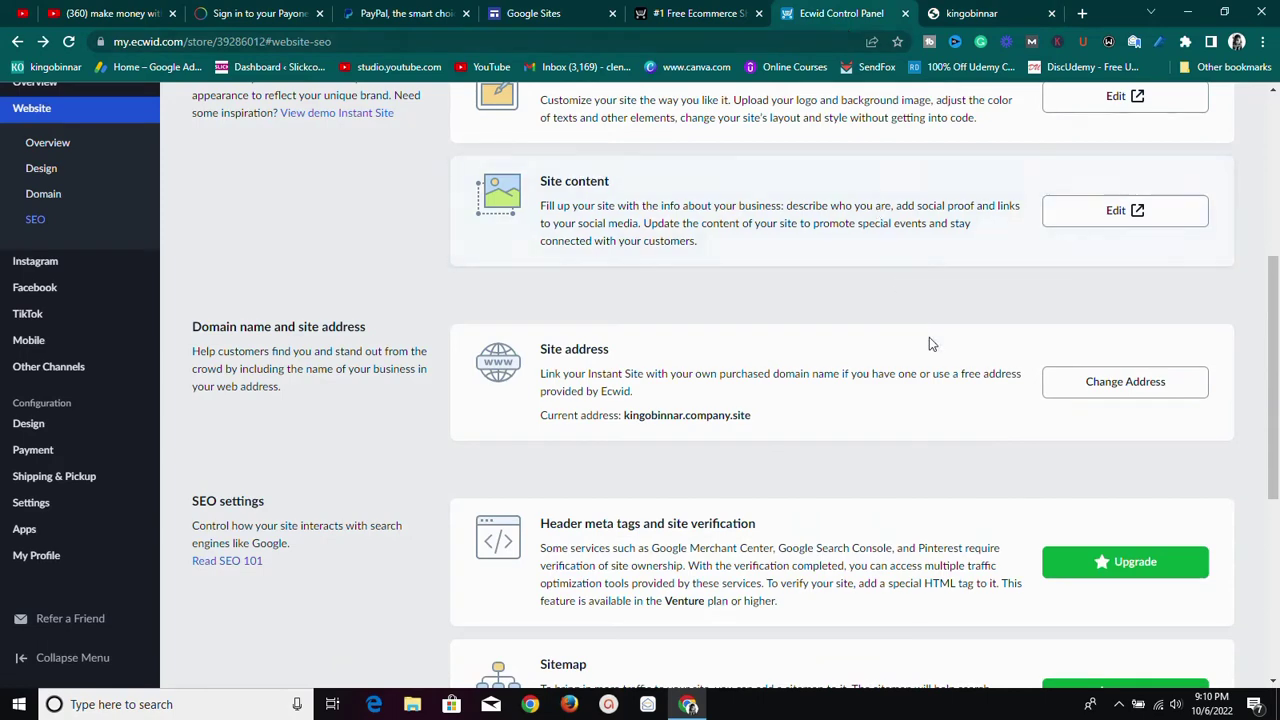
Review the website's SEO settings, covering header meta tags, sitemap and search engine indexing, and return to the page's start
scroll(917, 429, "down", 3)
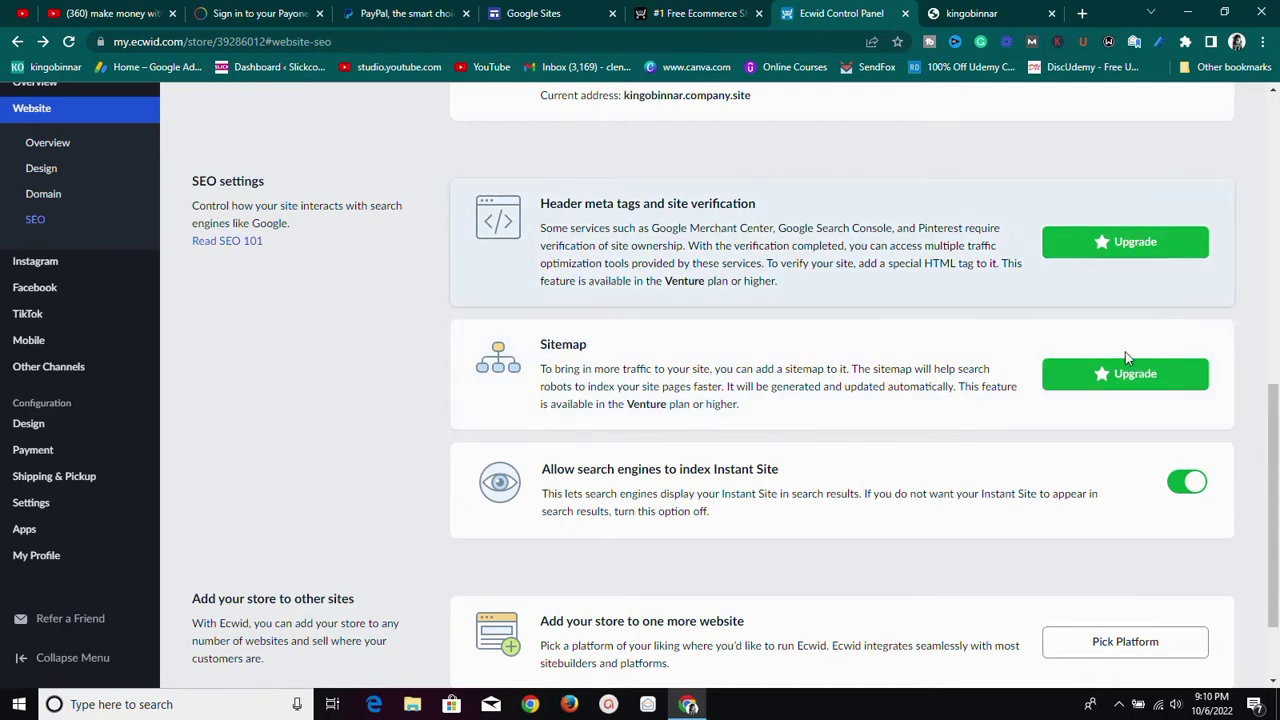
scroll(461, 479, "up", 4)
scroll(461, 479, "up", 4)
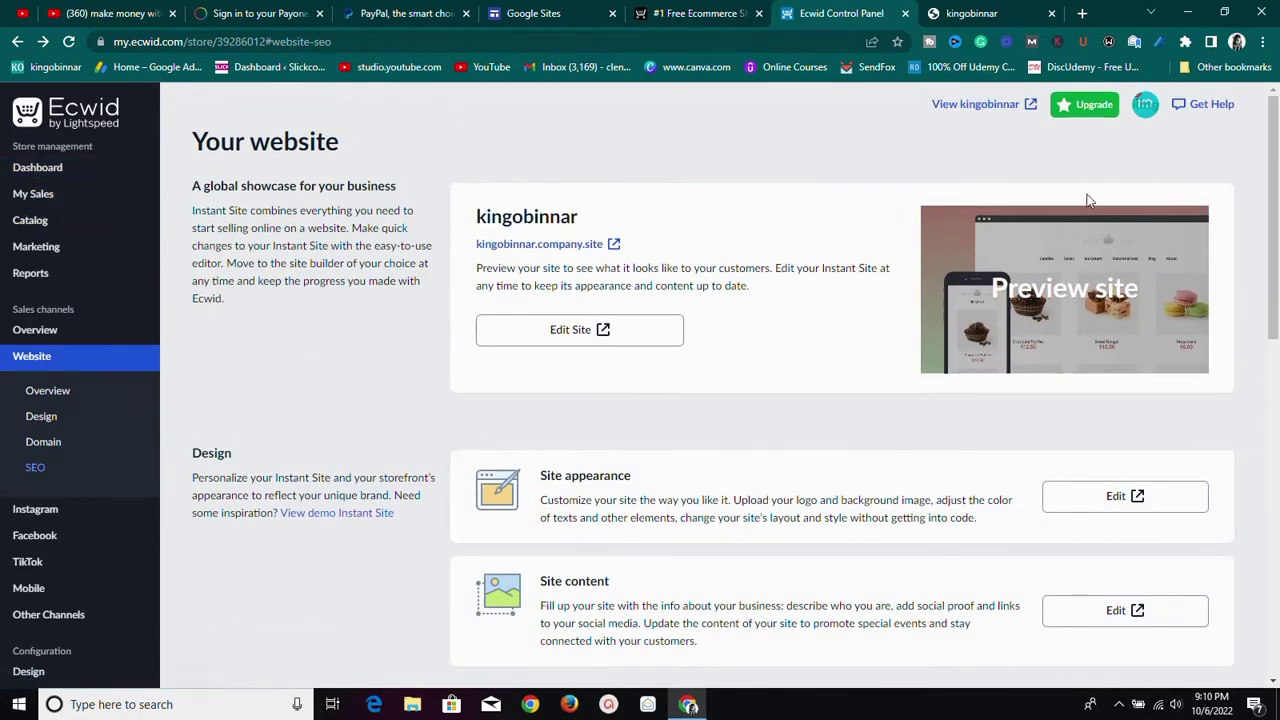
Open the plan upgrade page and review the prices and product limits of the Free, Venture, Business and Unlimited plans
left_click(1092, 105)
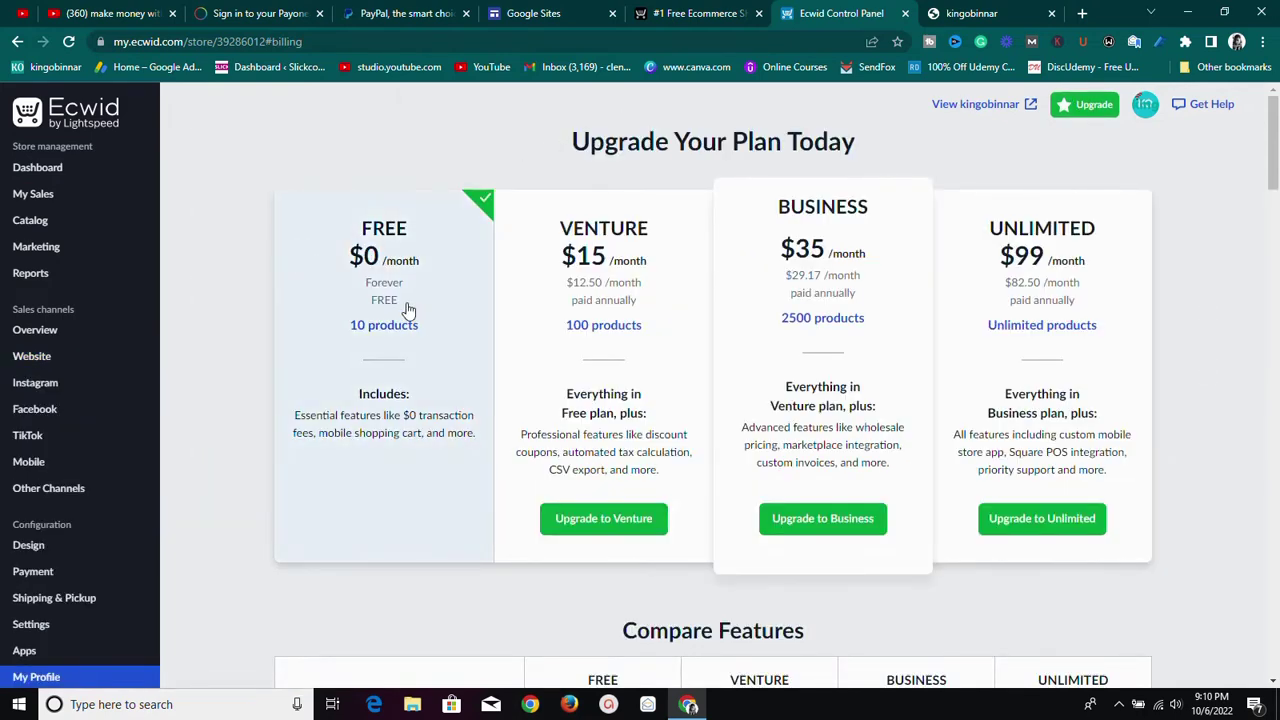
scroll(408, 310, "down", 3)
scroll(408, 310, "up", 3)
scroll(340, 372, "down", 2)
scroll(340, 372, "up", 2)
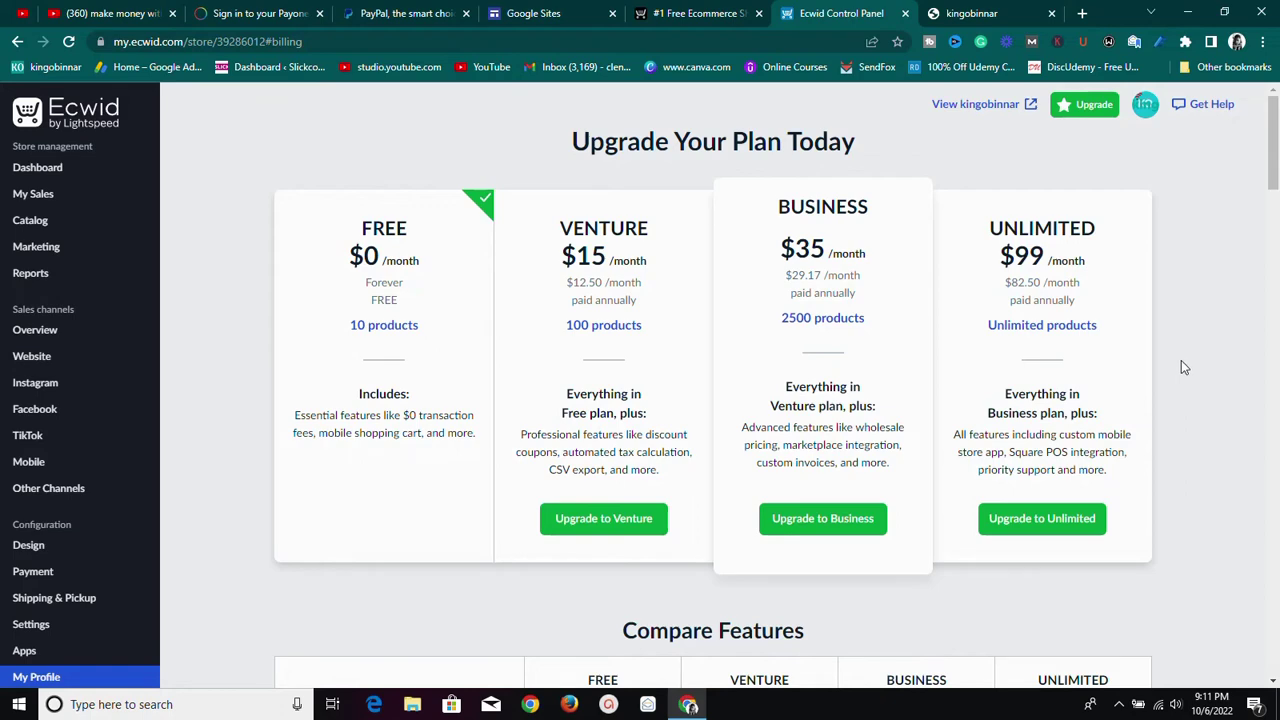
scroll(1210, 382, "down", 1)
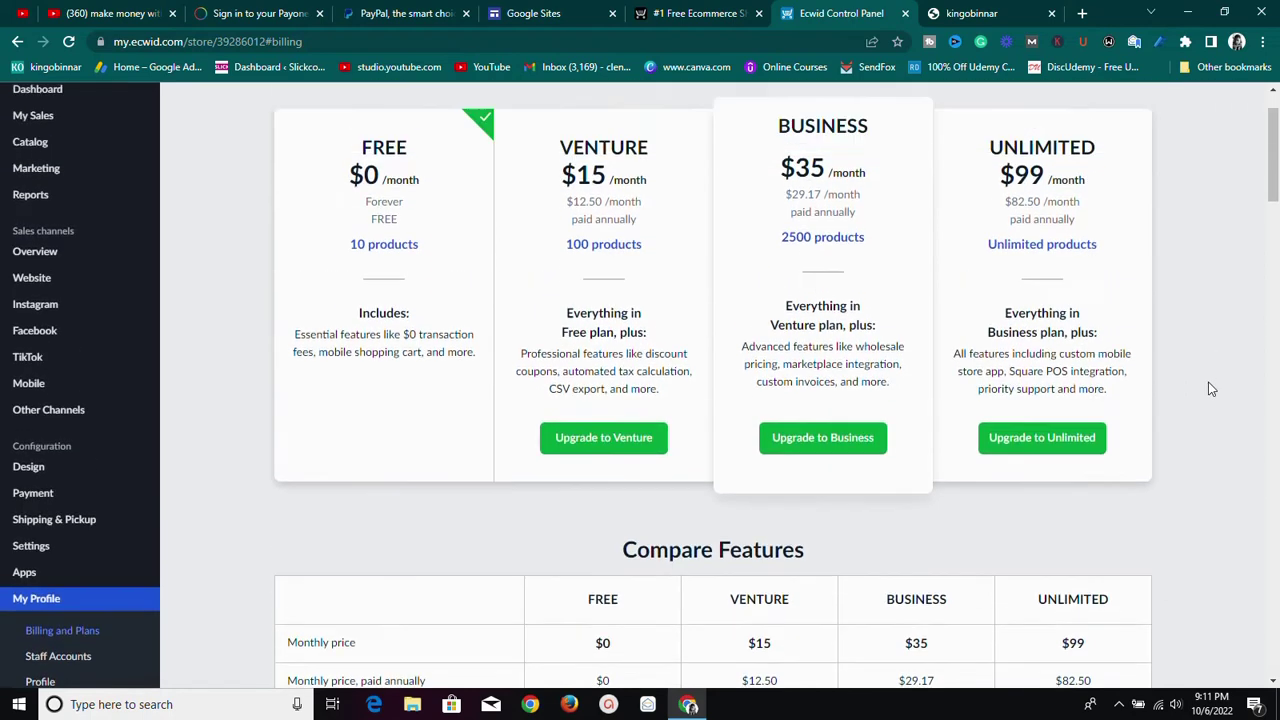
scroll(1210, 389, "up", 1)
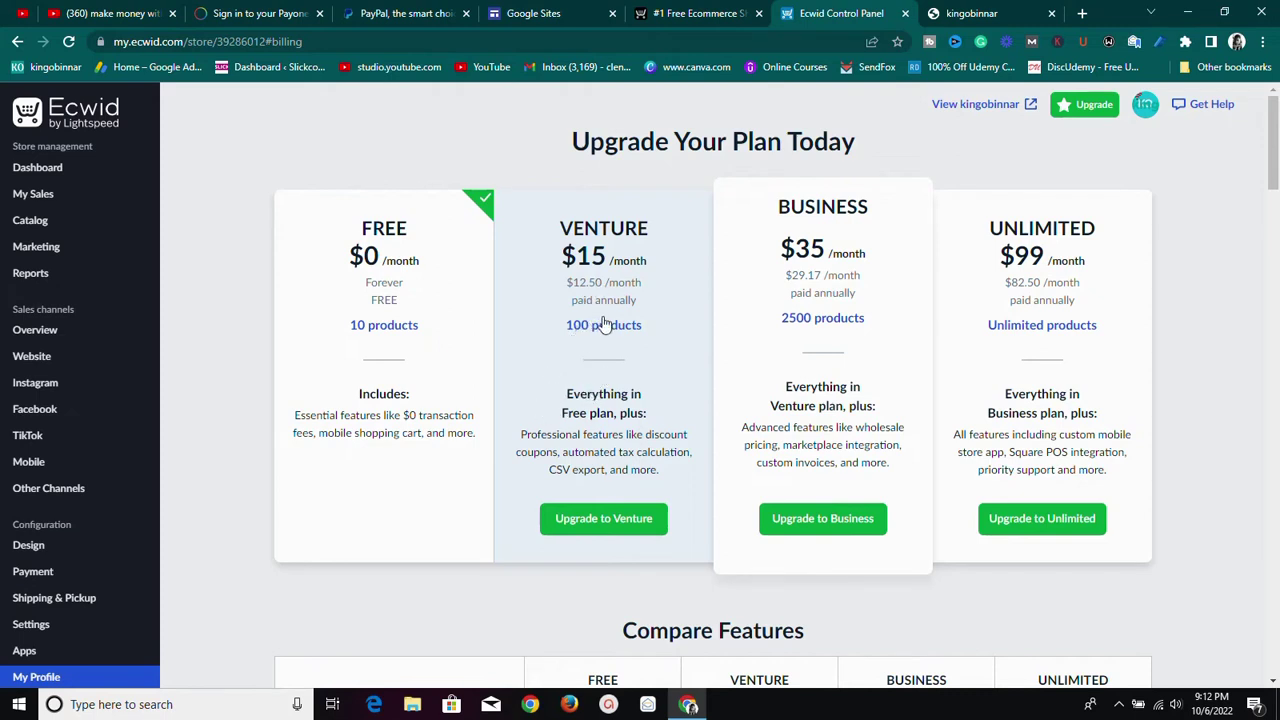
Examine the Compare Features table from monthly prices through discount coupons, SEO tools and POS integration to the support section
scroll(534, 345, "down", 10)
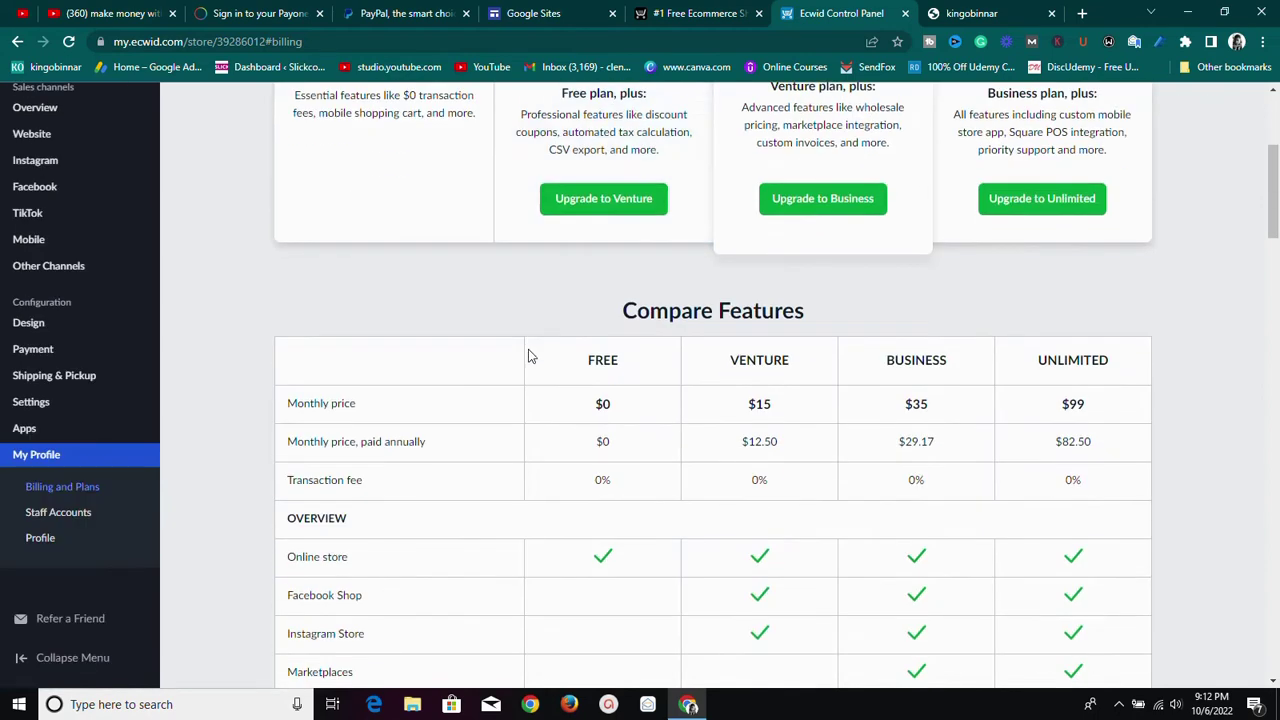
scroll(518, 376, "down", 3)
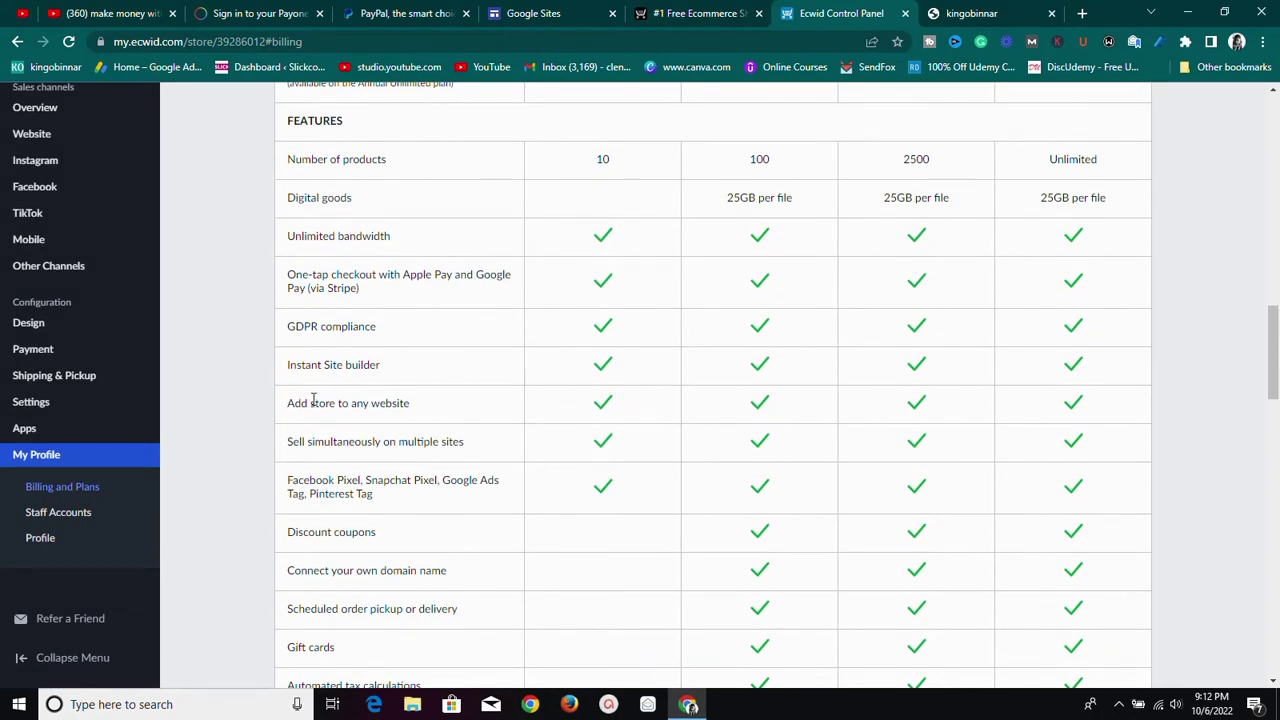
scroll(529, 354, "down", 4)
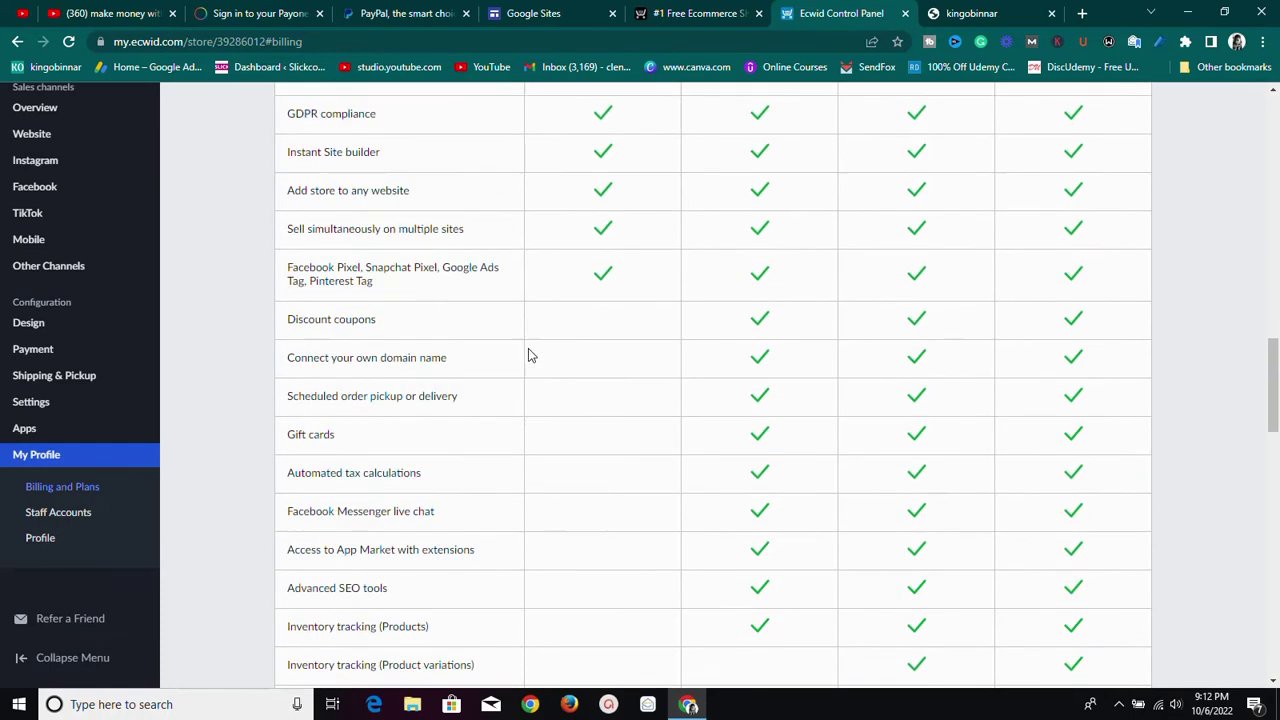
scroll(530, 355, "up", 1)
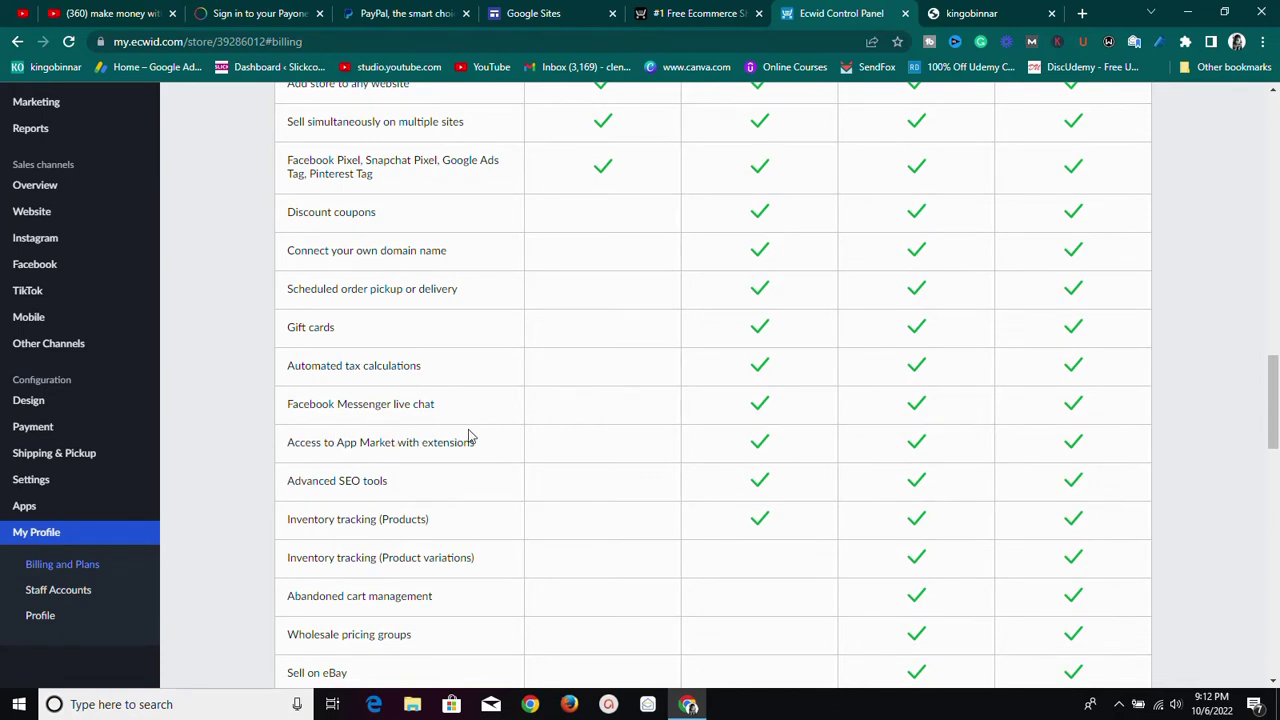
scroll(488, 450, "up", 1)
scroll(495, 448, "down", 10)
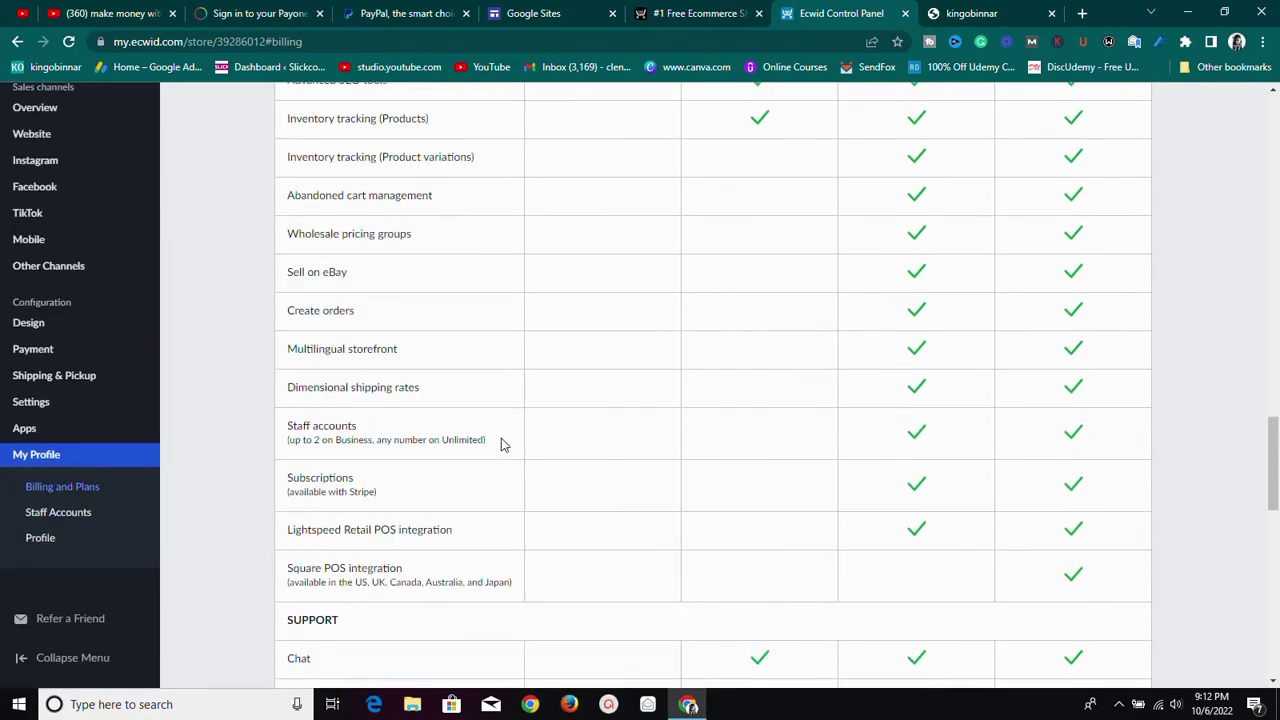
scroll(502, 444, "up", 12)
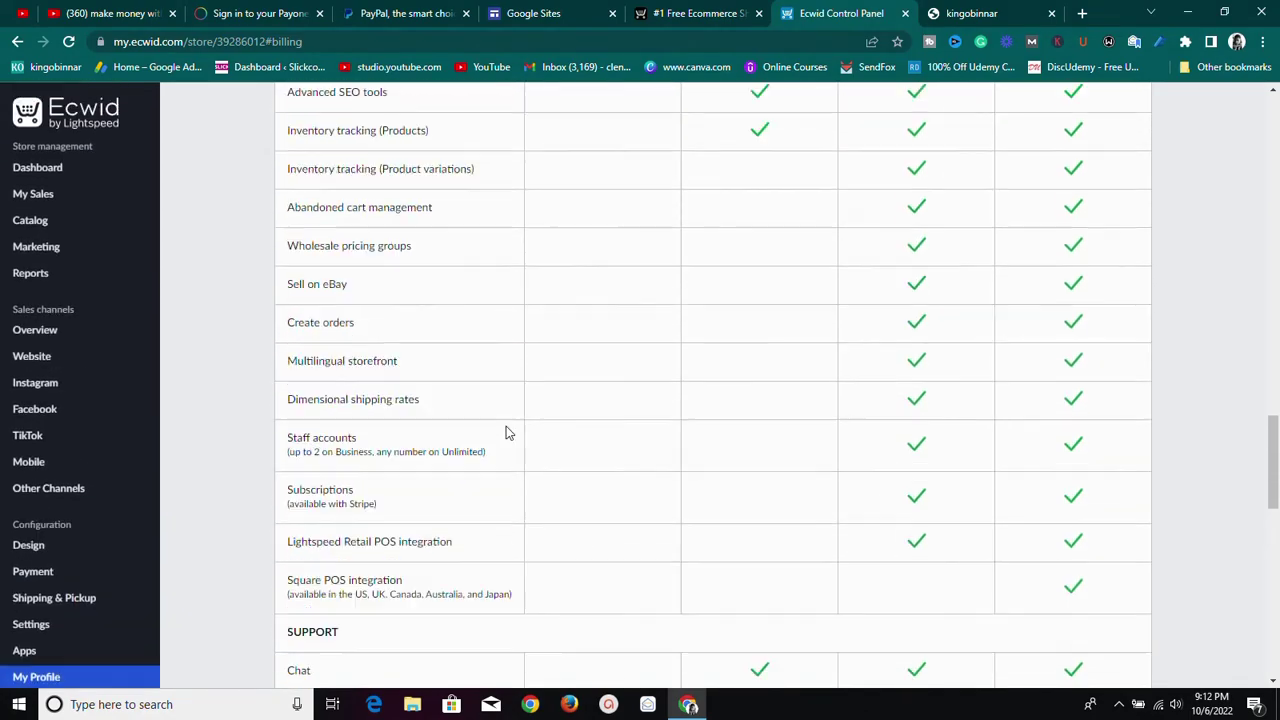
scroll(507, 432, "up", 15)
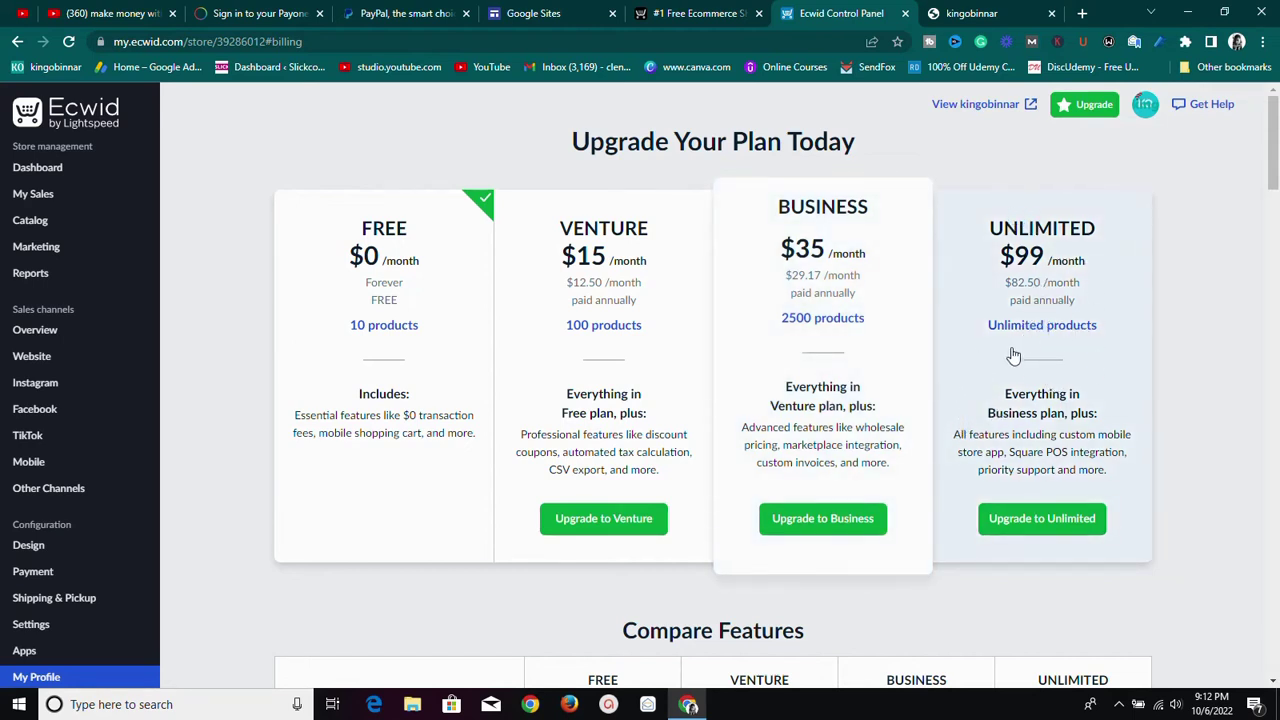
Check the promotion, mobile and advanced feature rows across the four plans, and go back to the plan cards
scroll(934, 454, "down", 20)
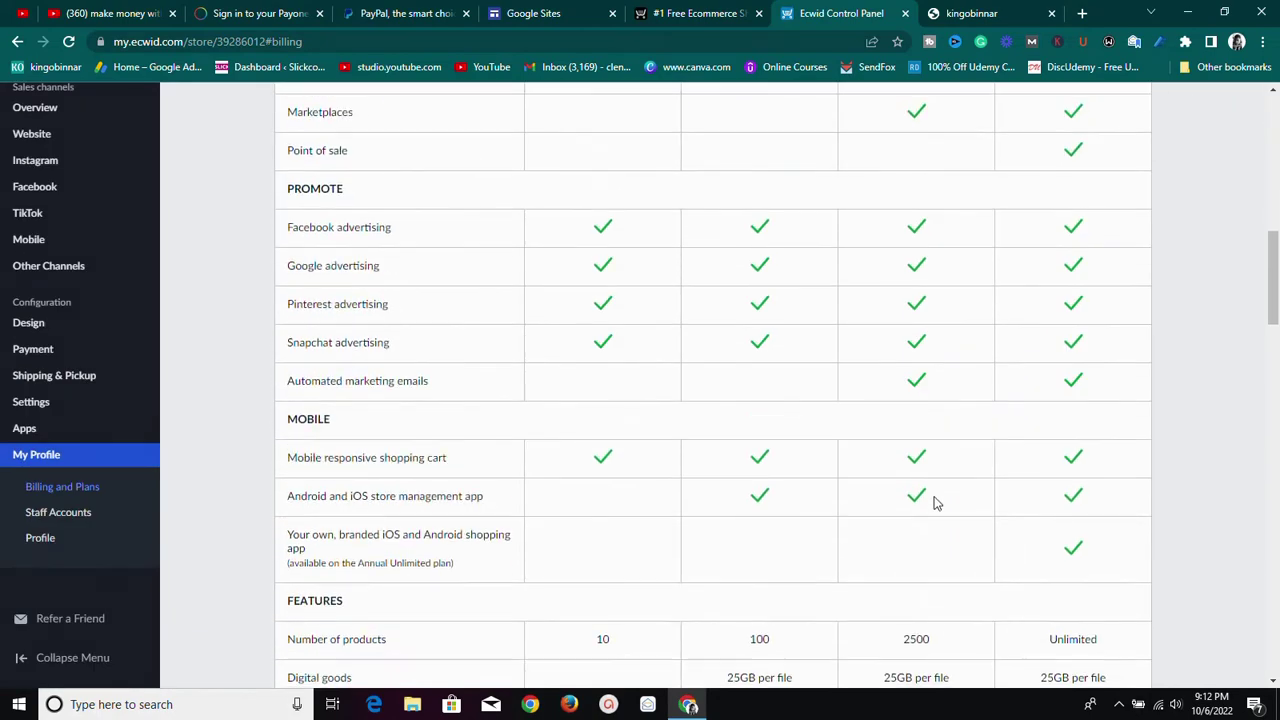
scroll(940, 470, "down", 7)
scroll(937, 440, "up", 5)
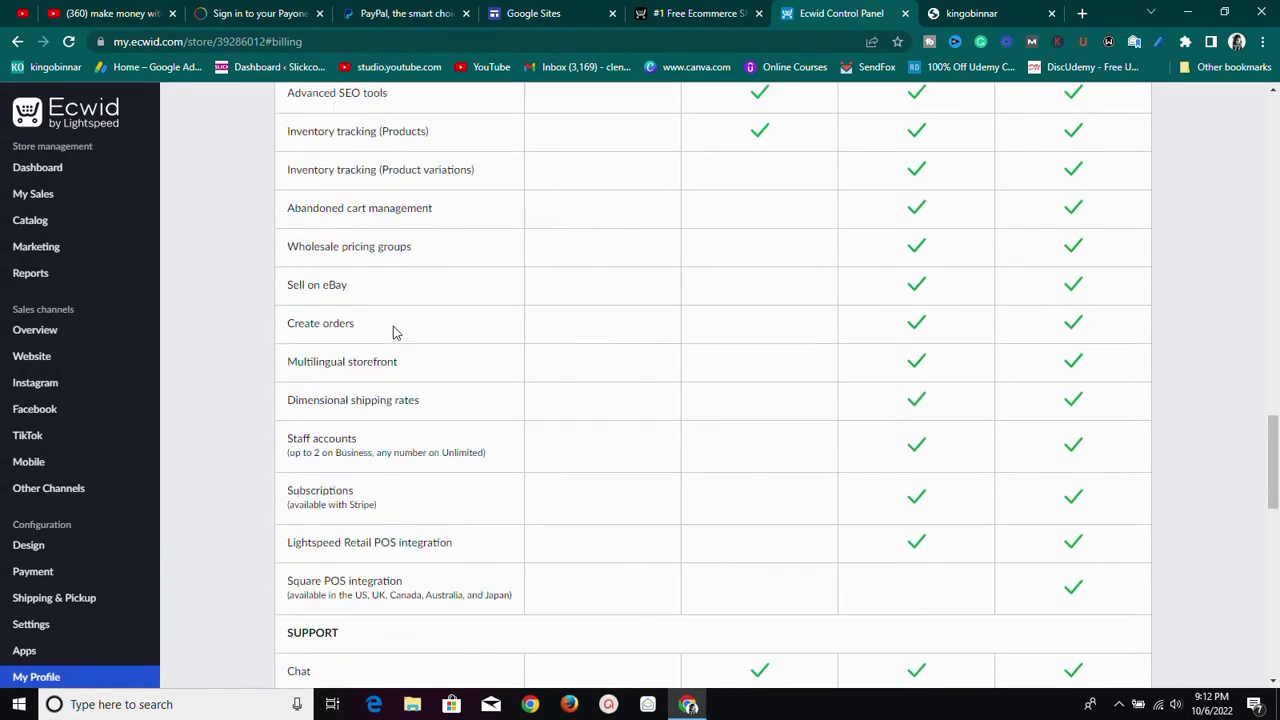
mouse_move(145, 366)
scroll(857, 345, "up", 20)
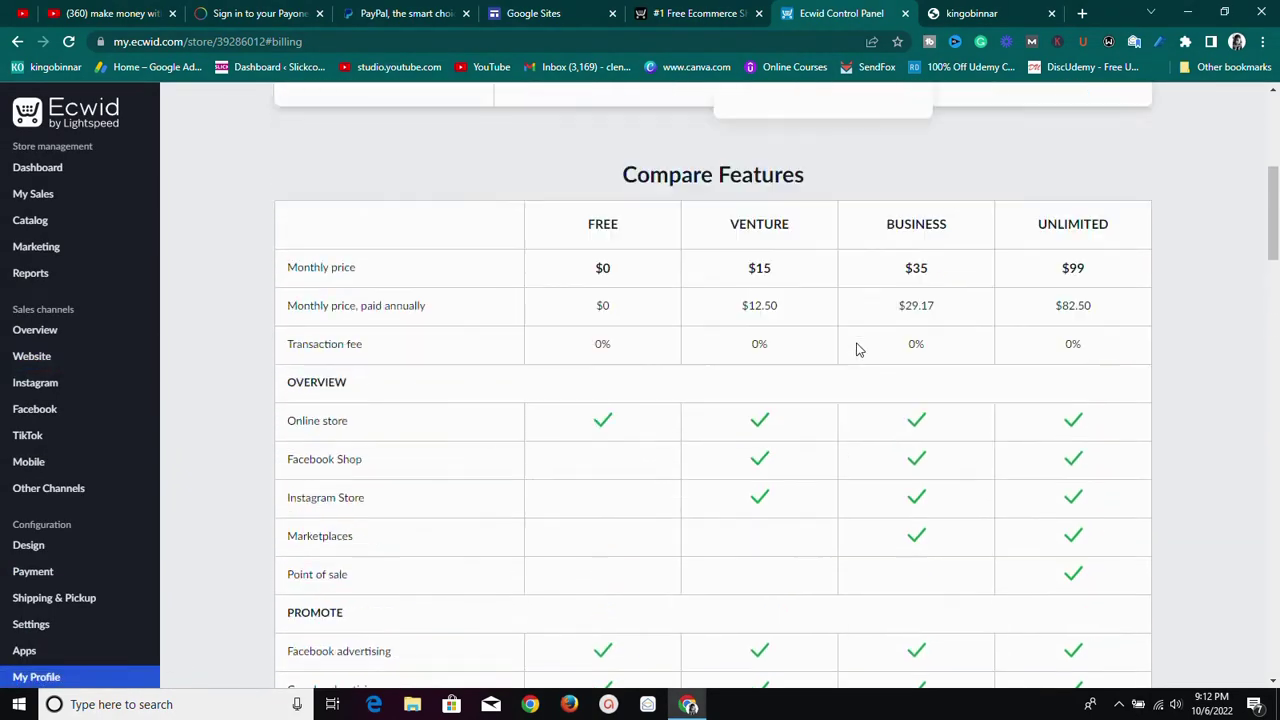
scroll(856, 341, "up", 2)
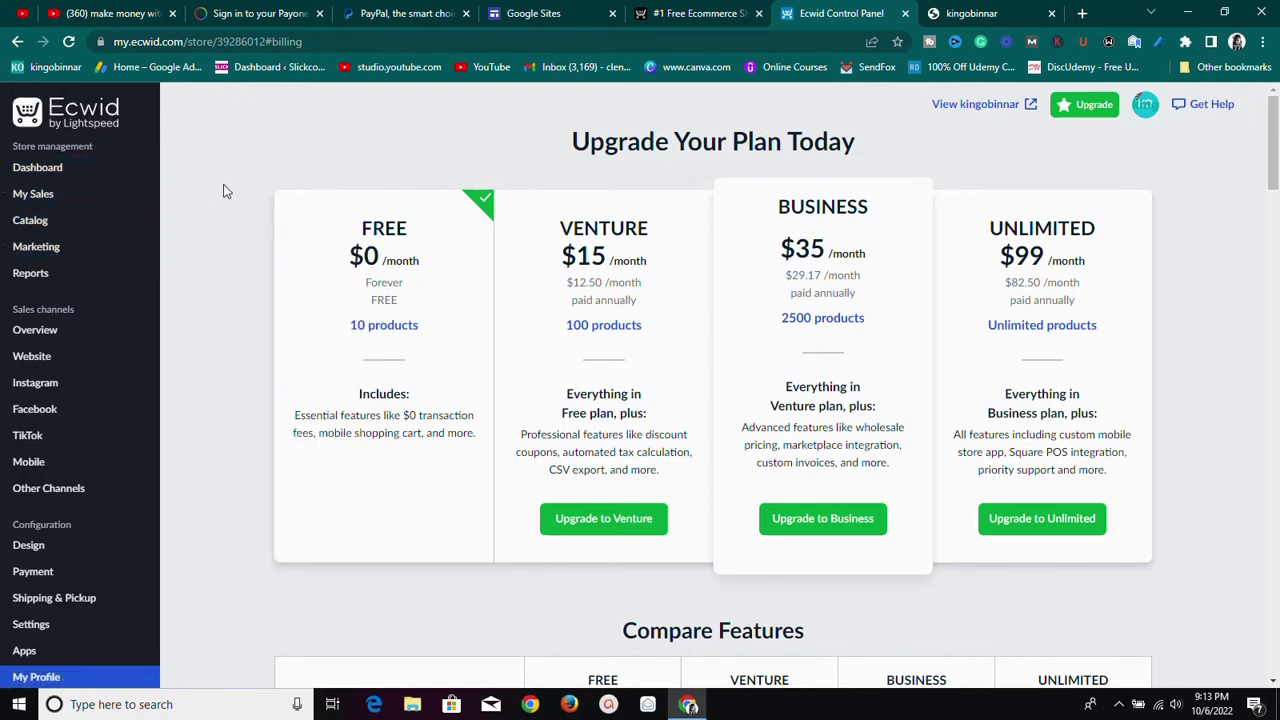
Open the store's orders, look through the listed orders and show the fulfillment status options of the first order
left_click(30, 198)
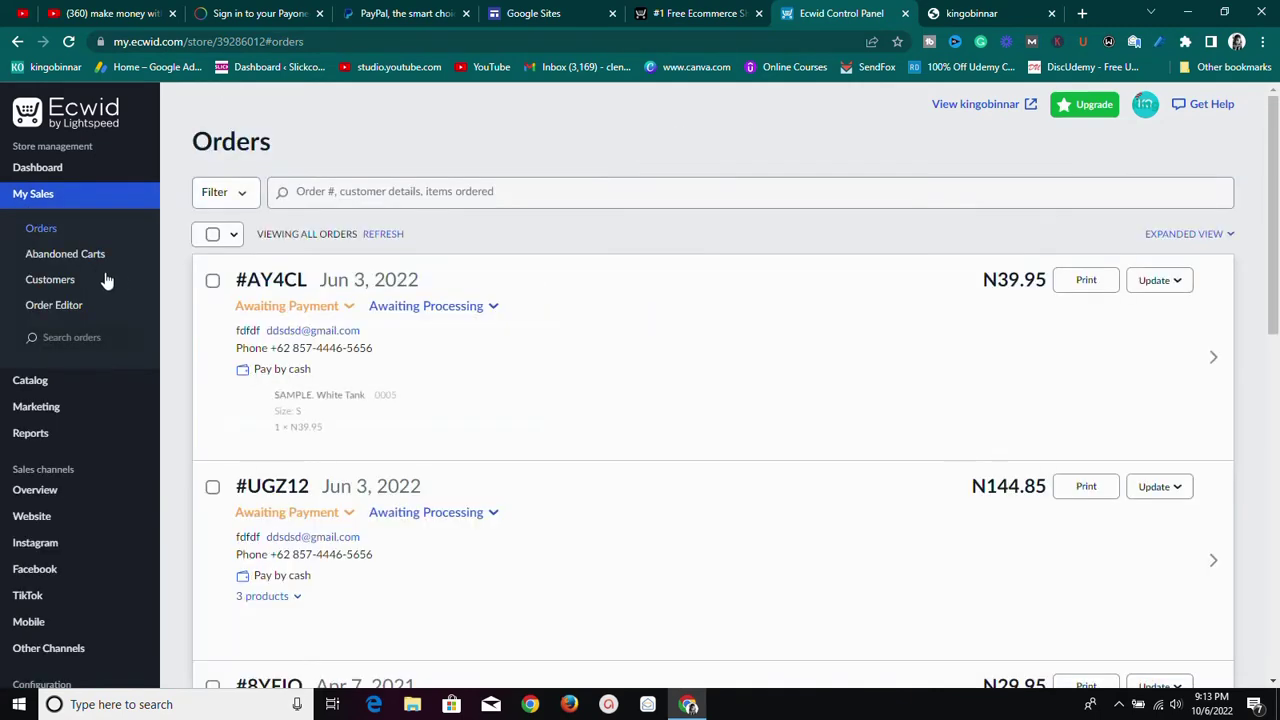
scroll(368, 366, "down", 5)
scroll(379, 358, "up", 3)
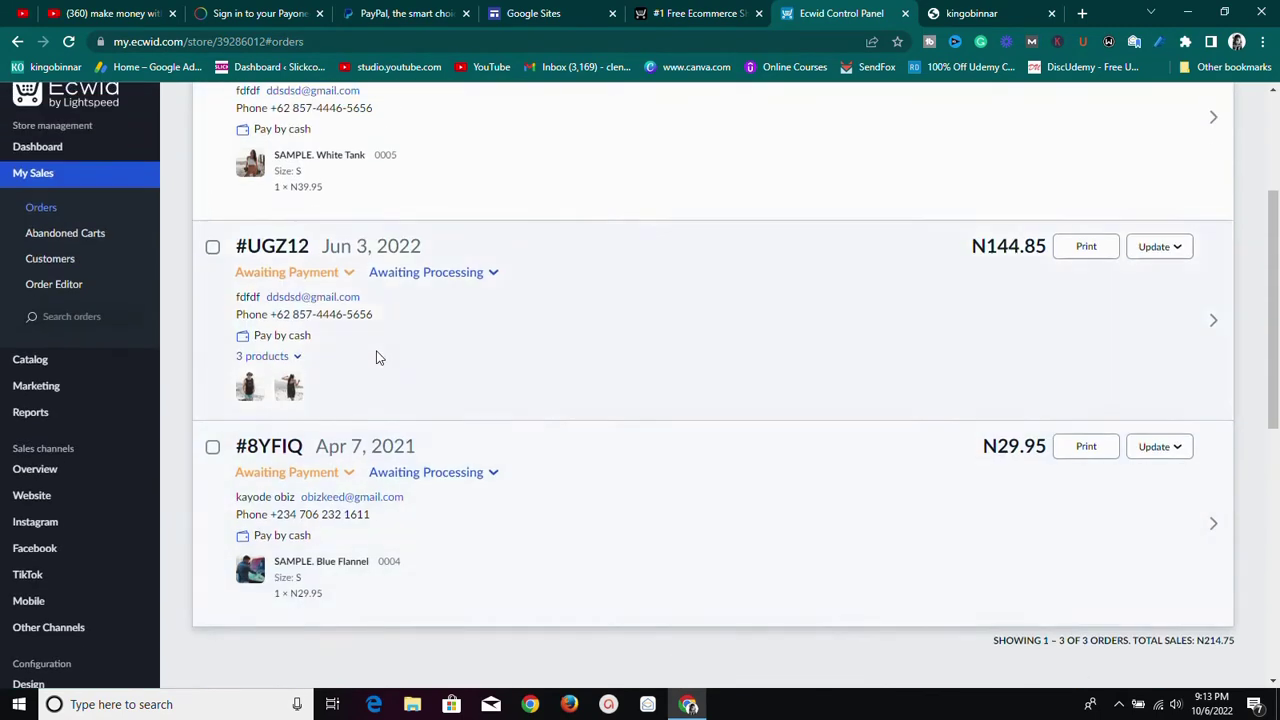
scroll(379, 358, "up", 3)
scroll(376, 355, "down", 2)
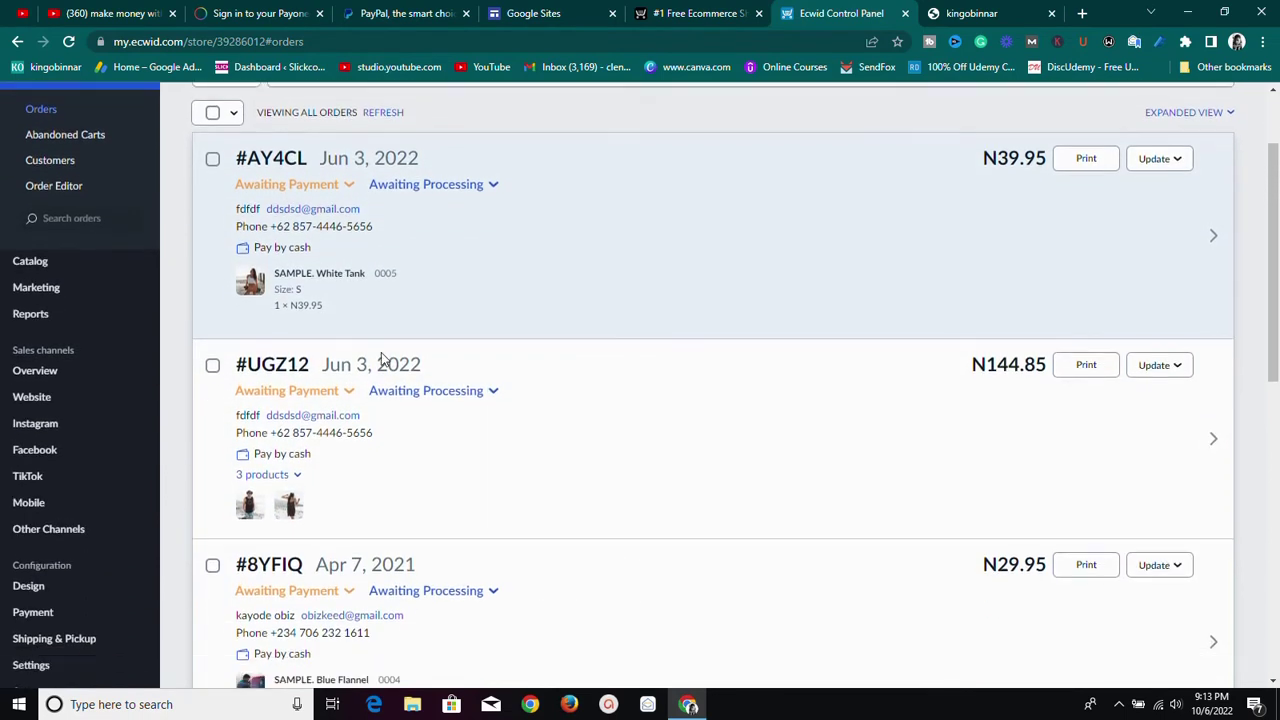
scroll(381, 360, "down", 1)
left_click(462, 147)
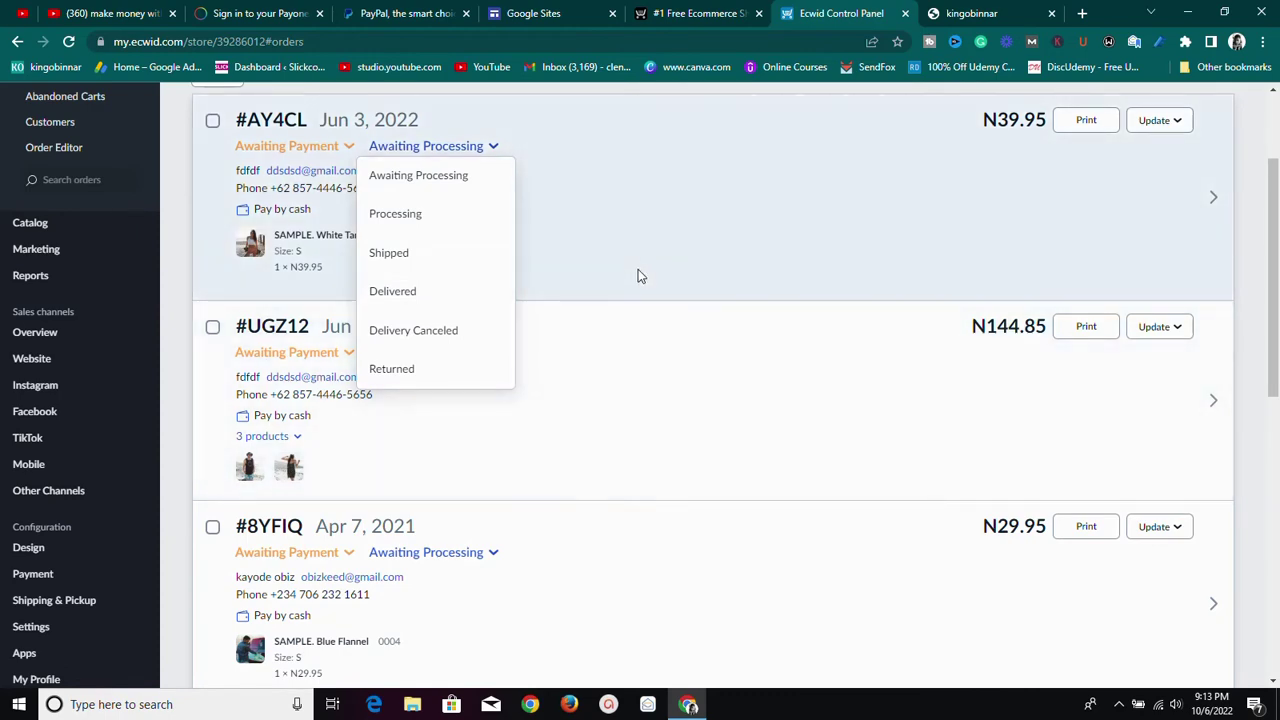
scroll(131, 163, "up", 2)
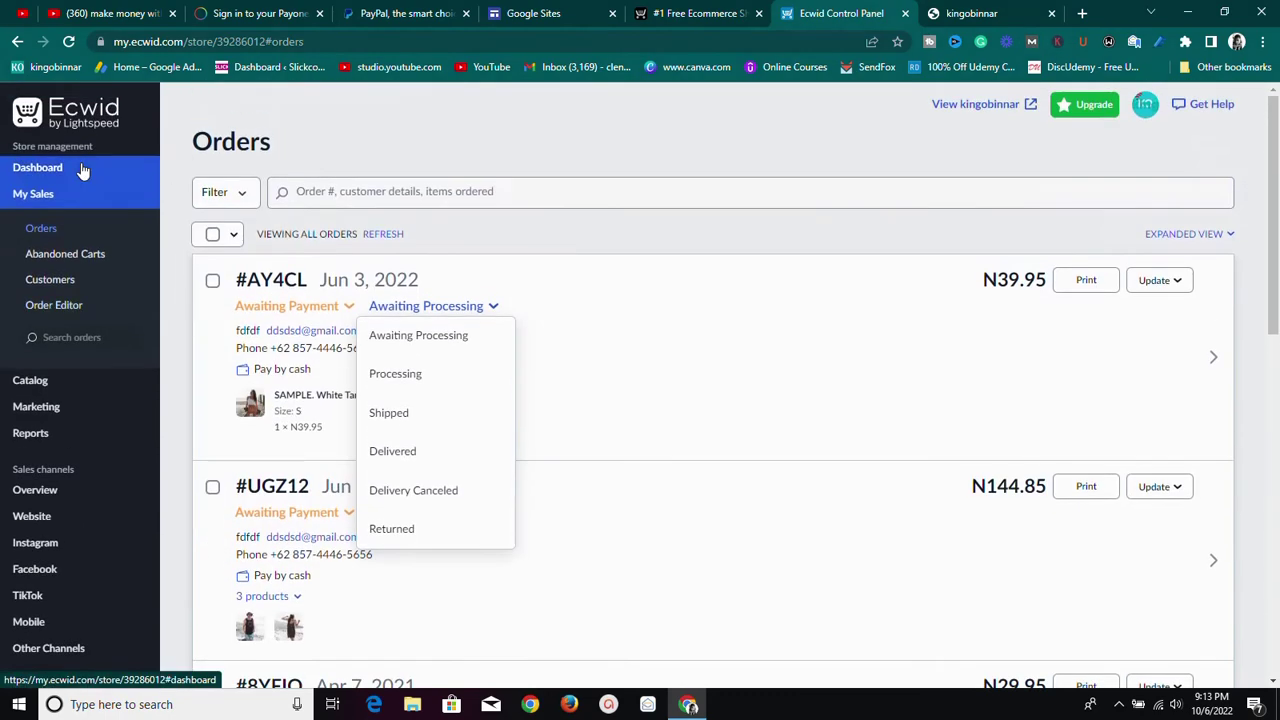
Go to the store dashboard and open the payment options setup from the pre-launch checklist
left_click(80, 172)
scroll(847, 395, "down", 3)
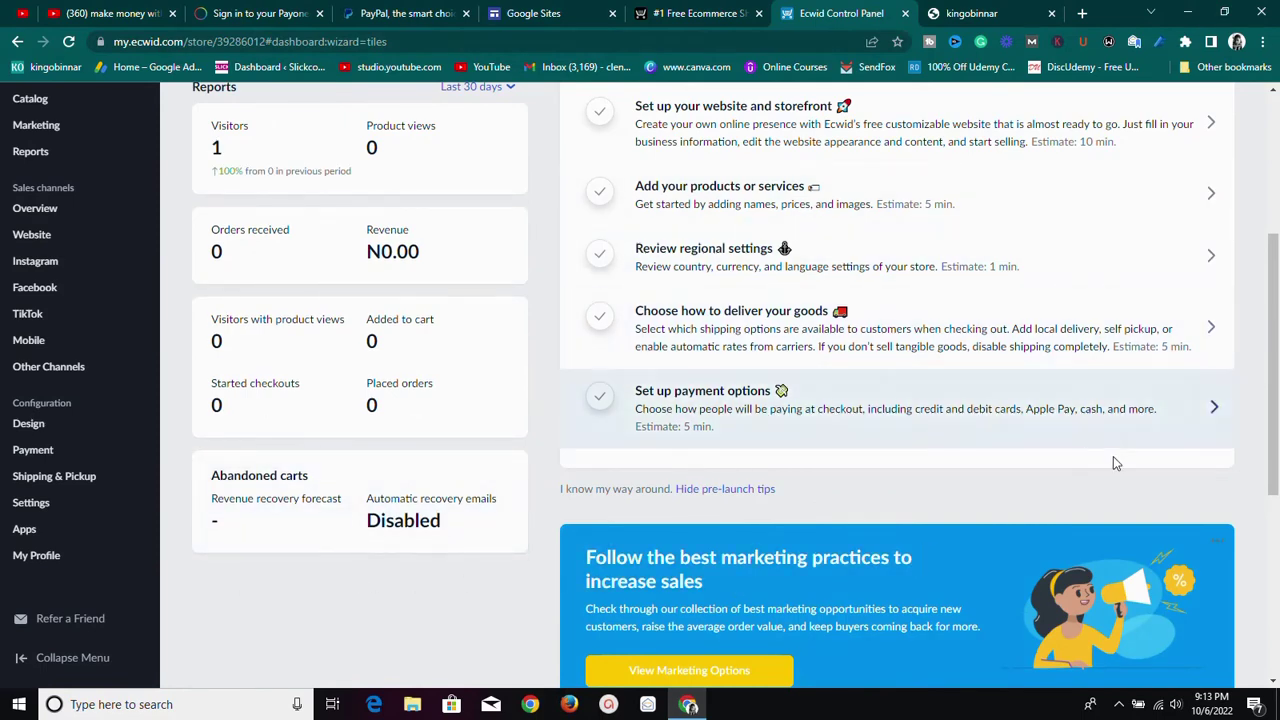
left_click(1208, 409)
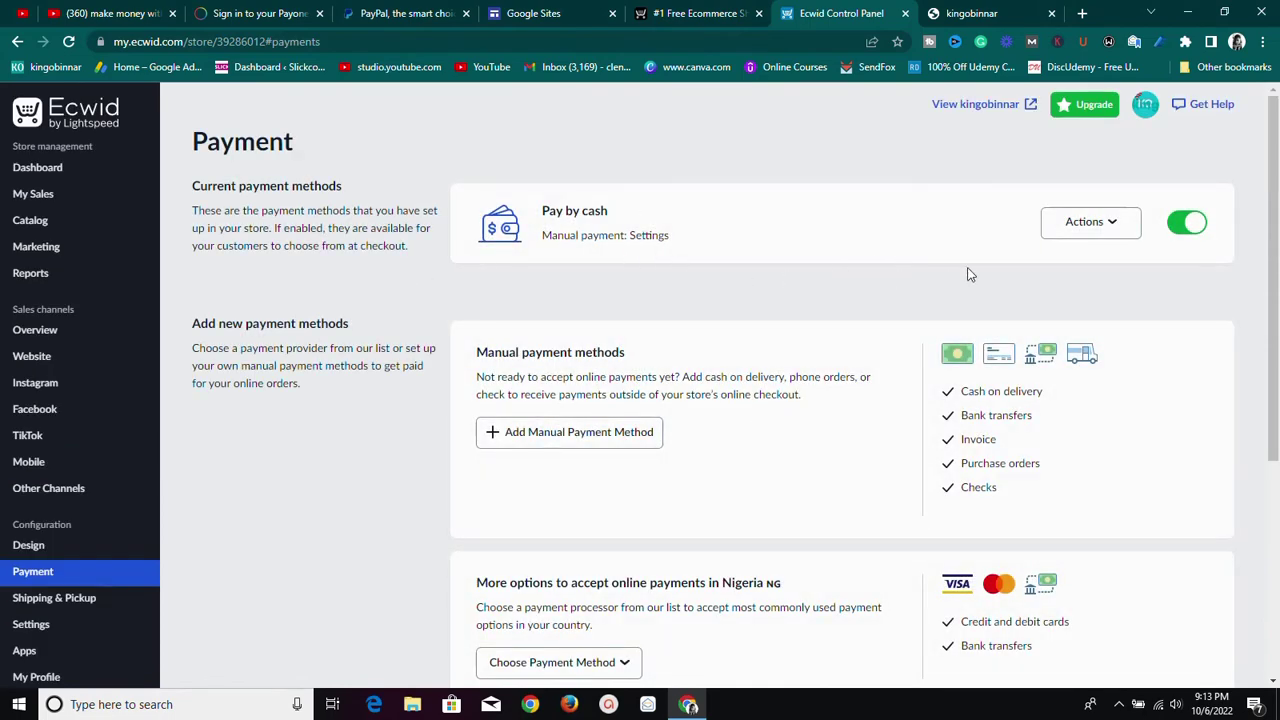
Review the payment page's current methods, manual methods, online options for Nigeria and payment alternatives
scroll(946, 282, "down", 4)
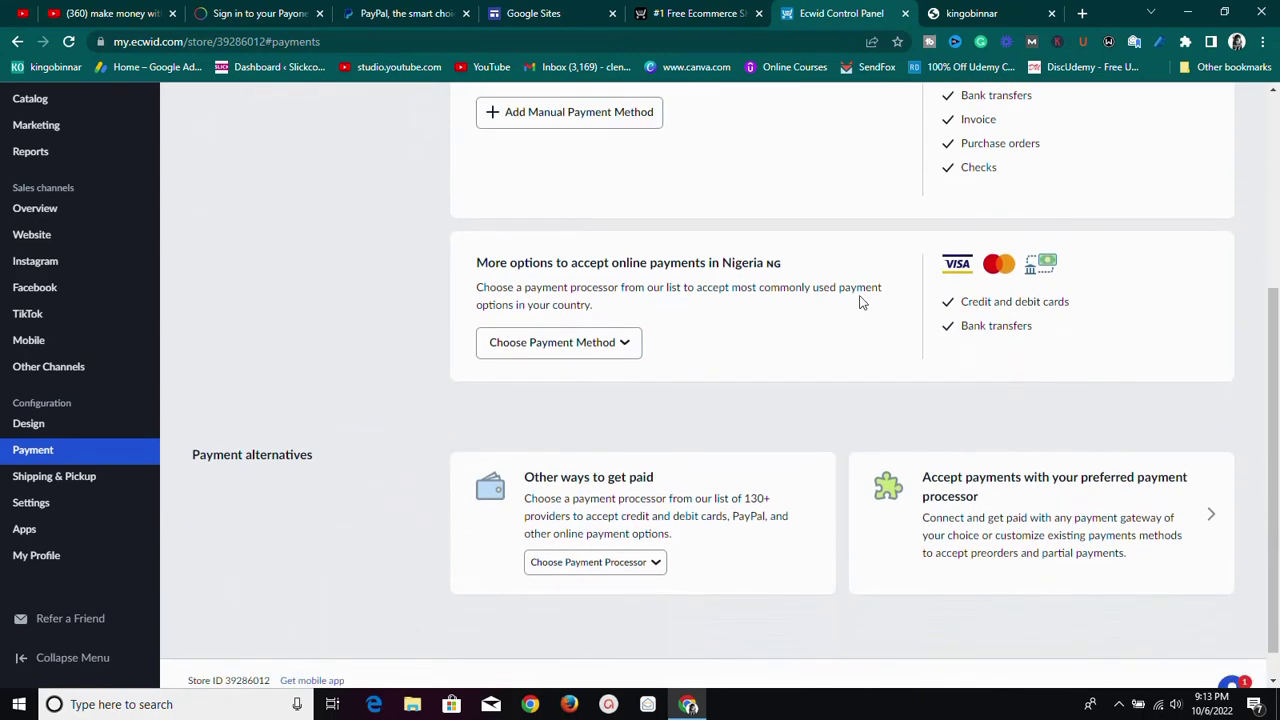
scroll(831, 314, "up", 4)
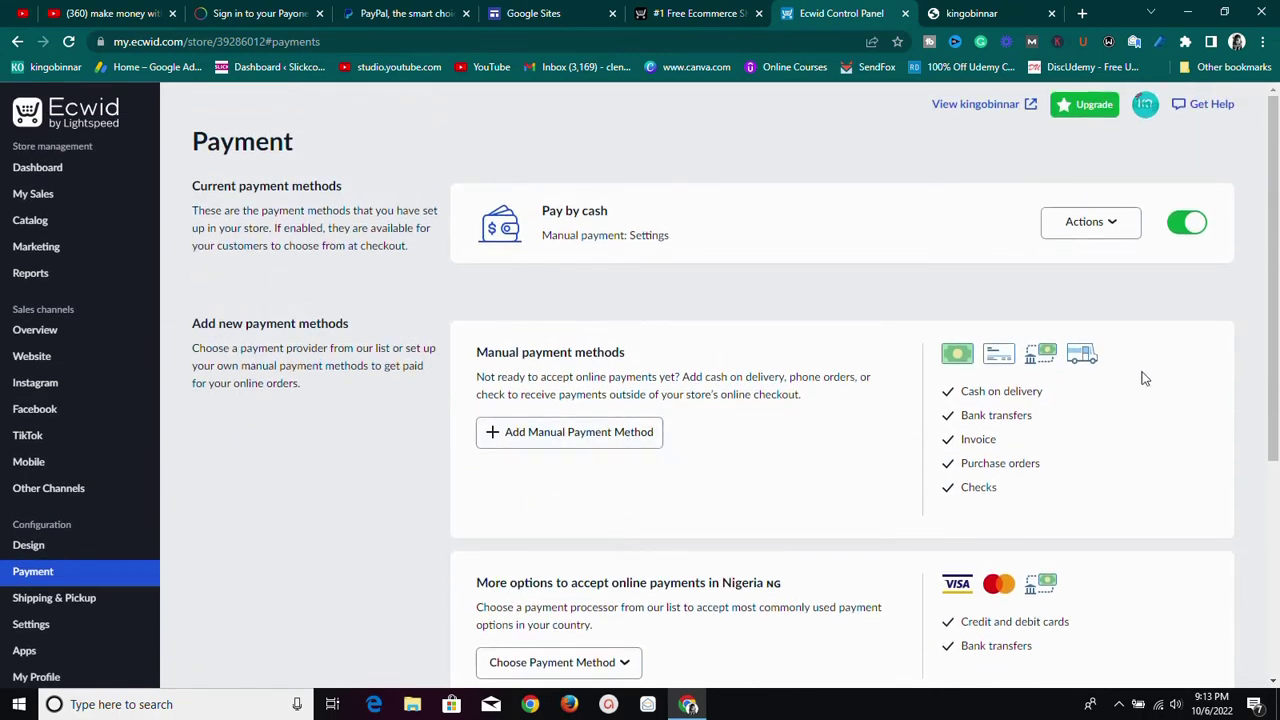
scroll(800, 300, "down", 1)
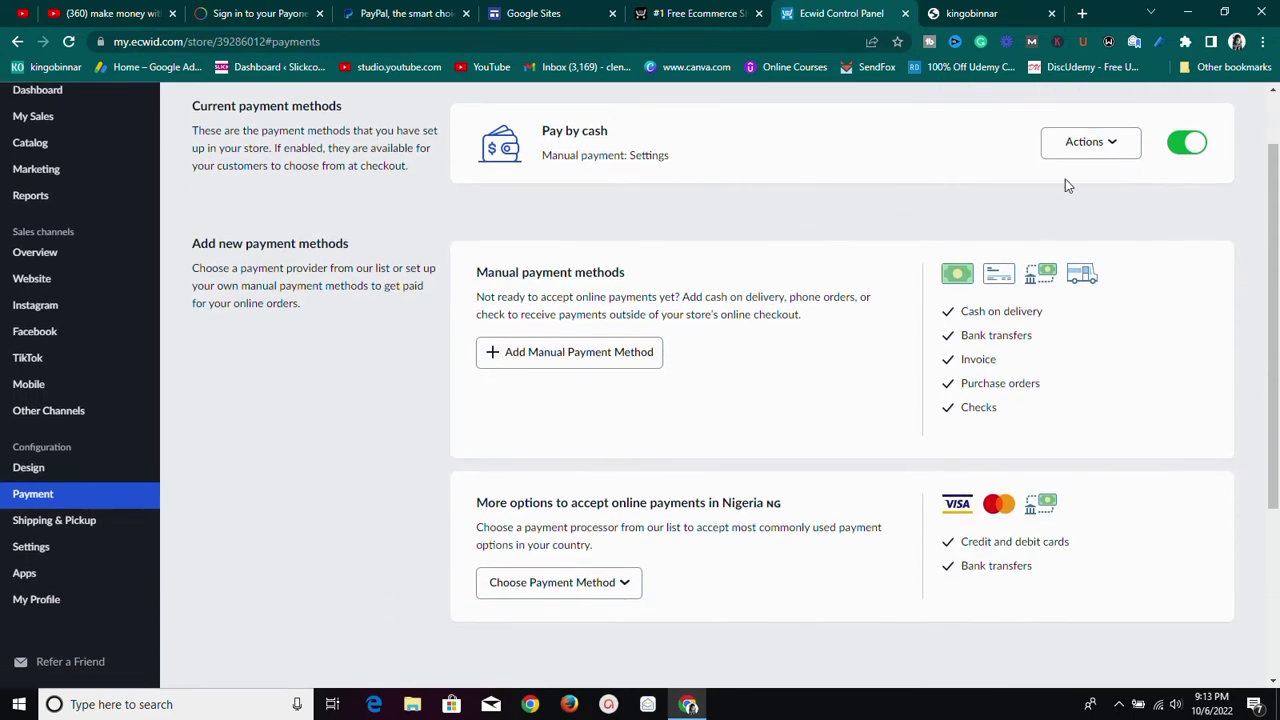
scroll(1124, 166, "down", 1)
scroll(1000, 200, "down", 1)
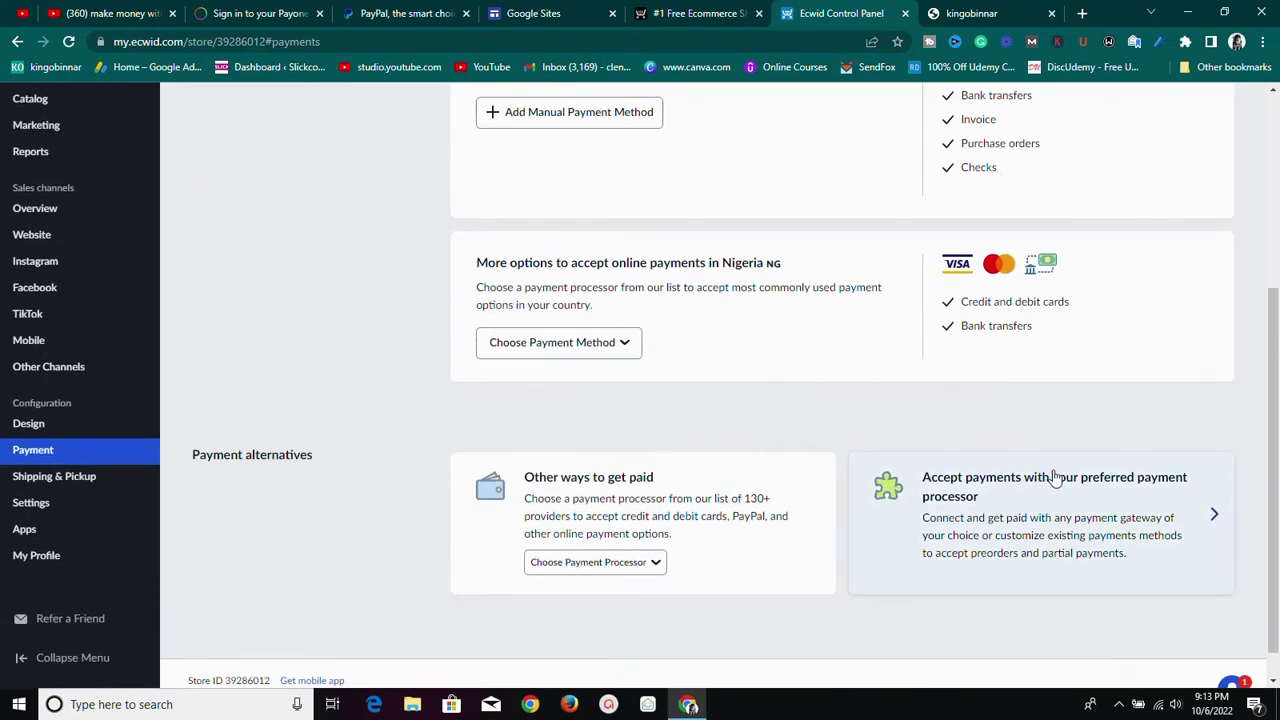
scroll(930, 487, "down", 1)
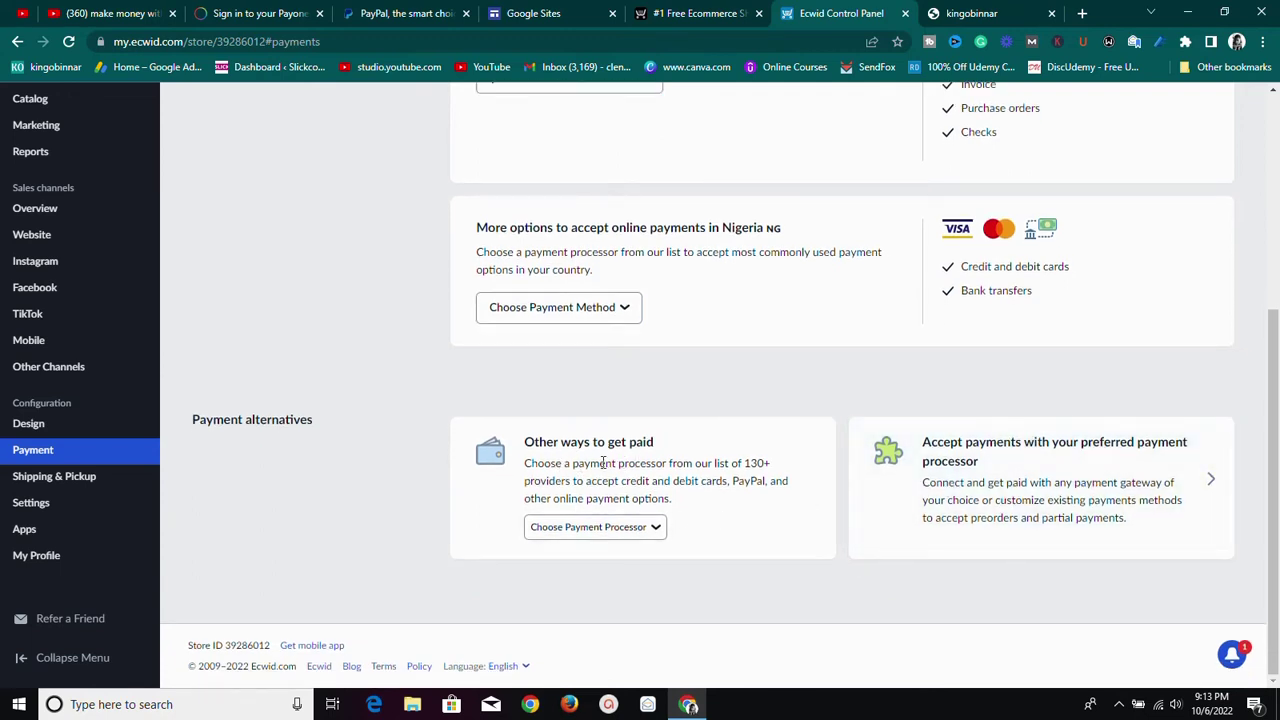
Look through the full list of alternative payment processors under Other ways to get paid, and close it without choosing one
left_click(650, 534)
scroll(672, 465, "down", 10)
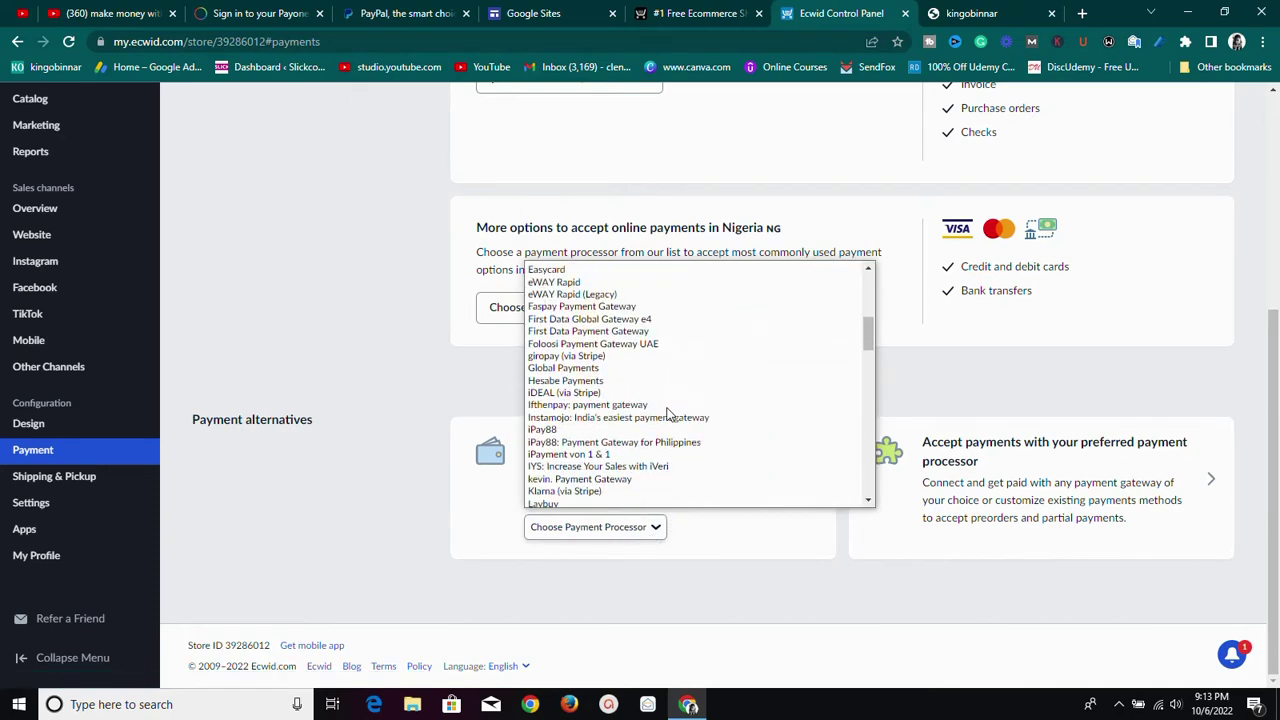
scroll(668, 414, "down", 5)
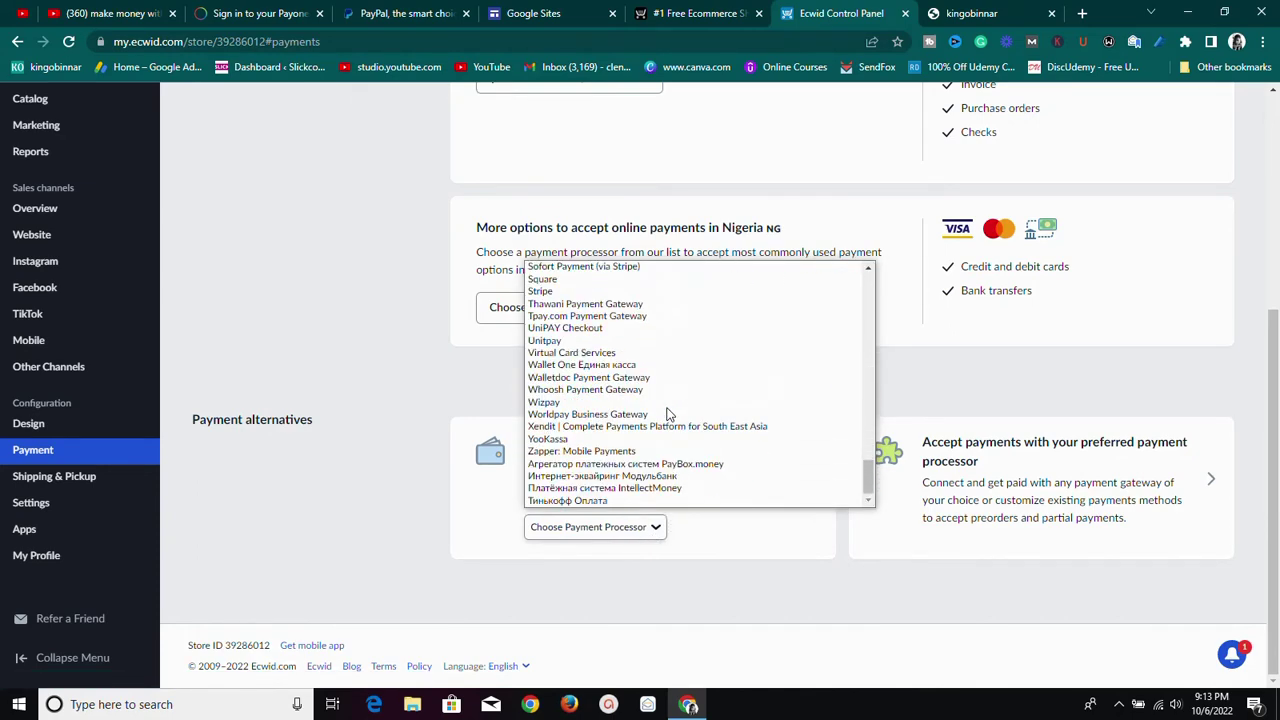
scroll(668, 414, "up", 5)
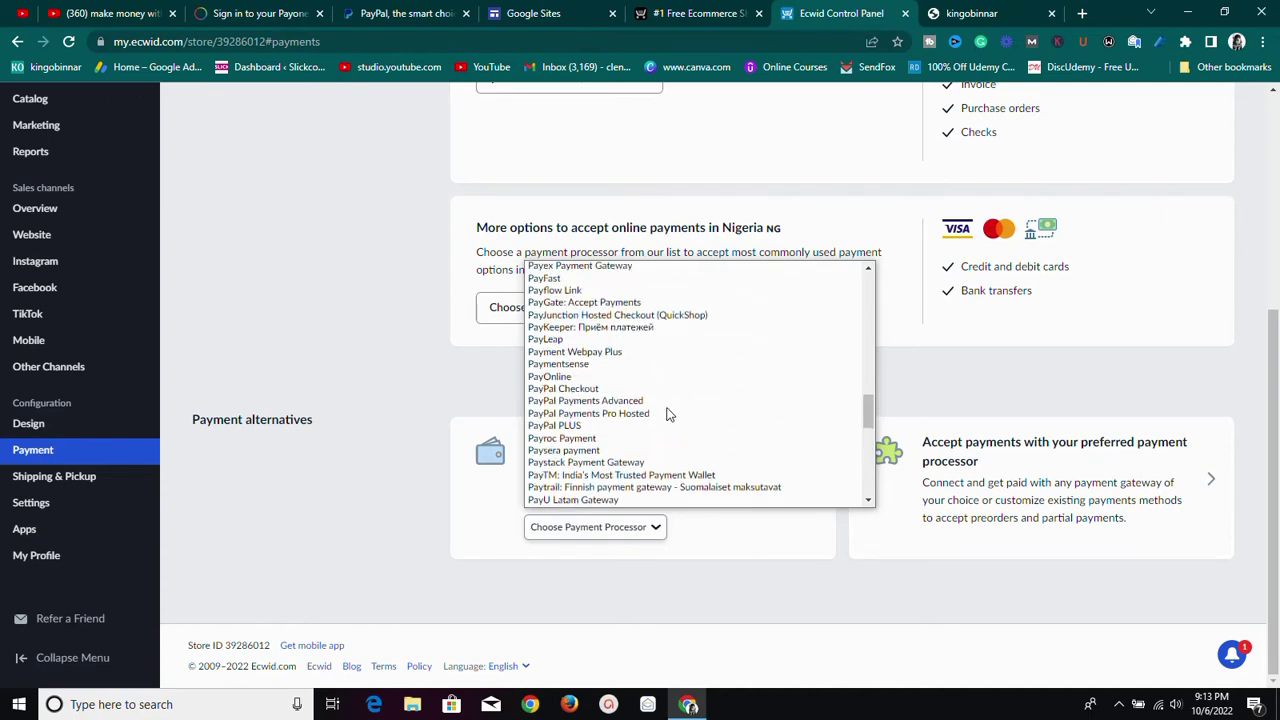
scroll(668, 414, "down", 3)
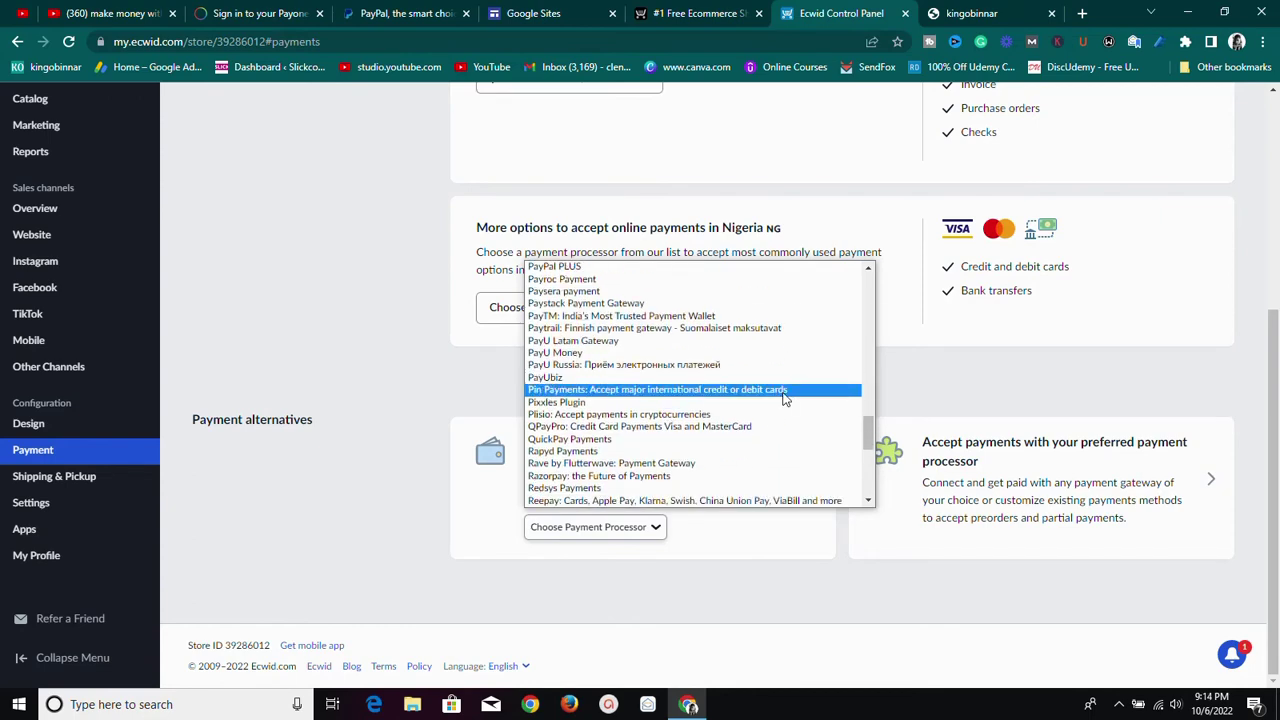
left_click(1080, 391)
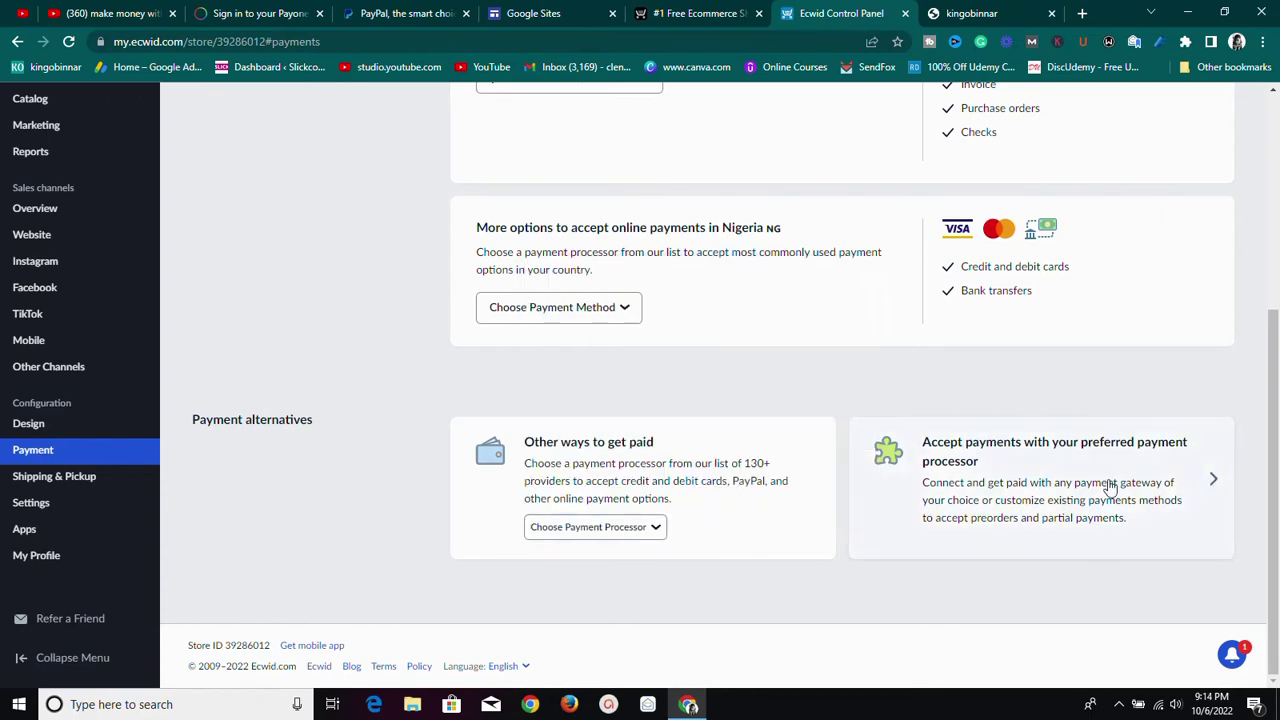
Open the help article on accepting payments with a preferred processor, and return to the store's payment page
left_click(1216, 481)
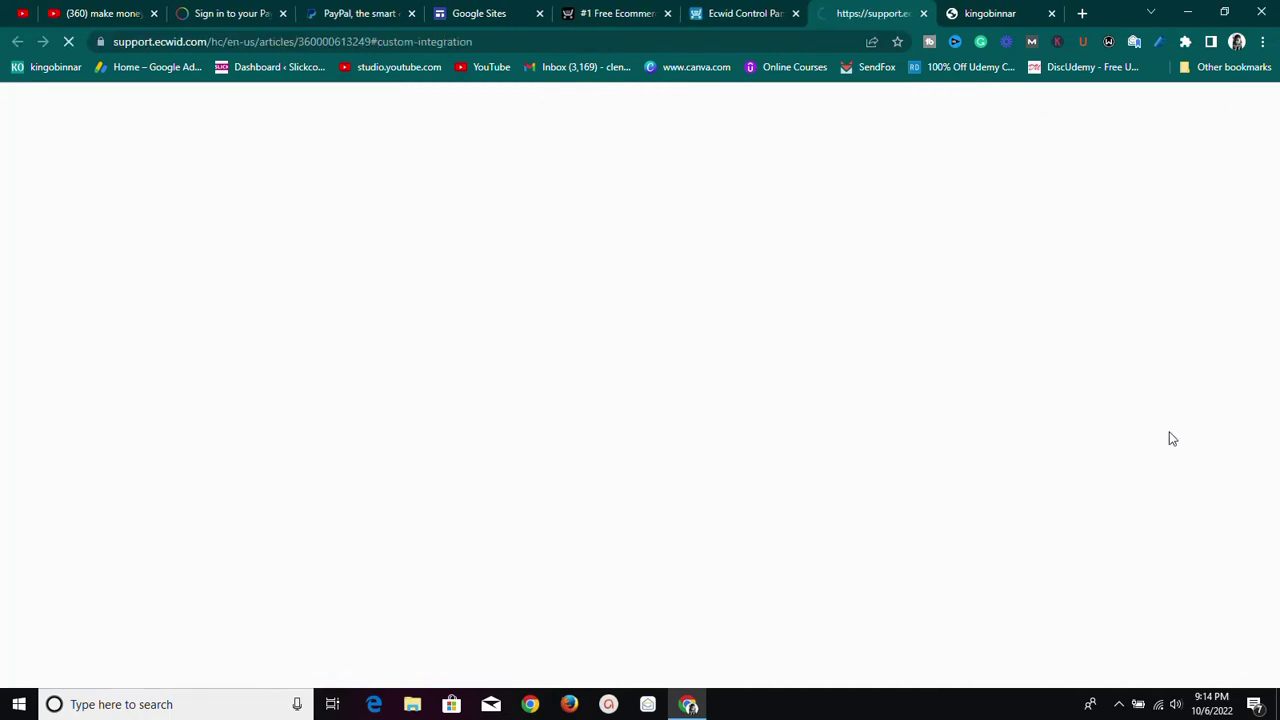
left_click(745, 10)
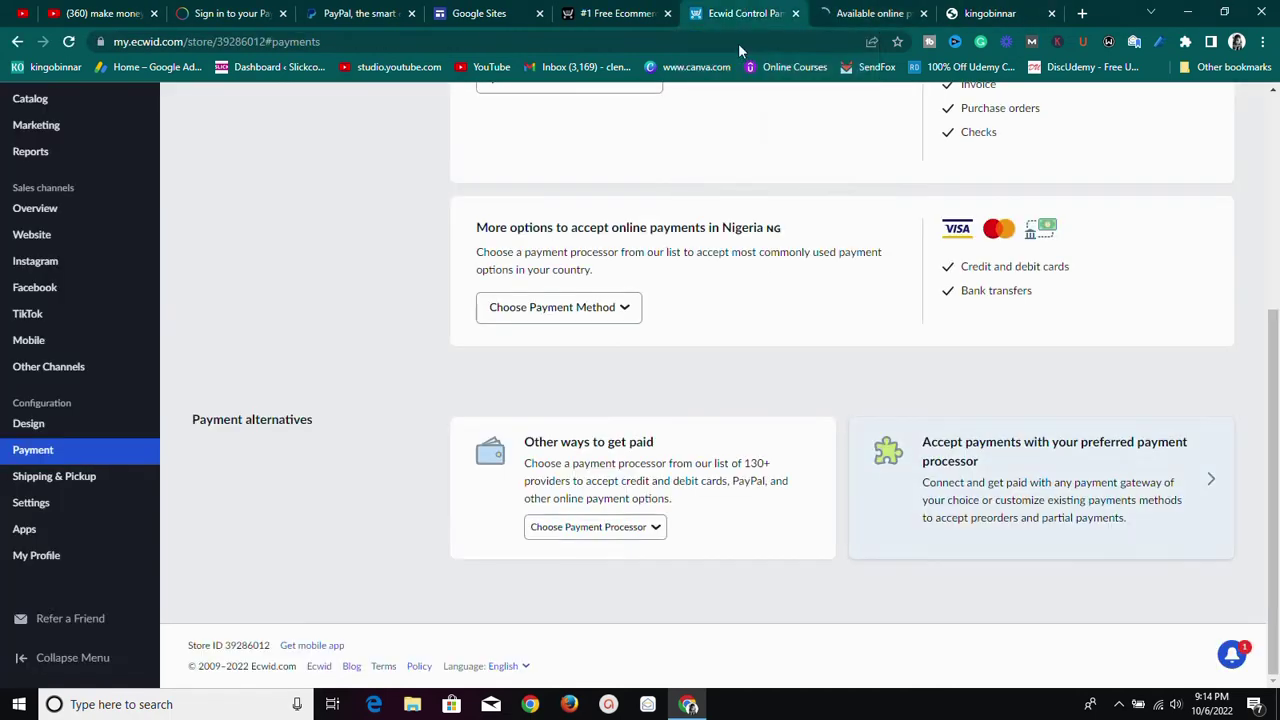
scroll(760, 316, "up", 5)
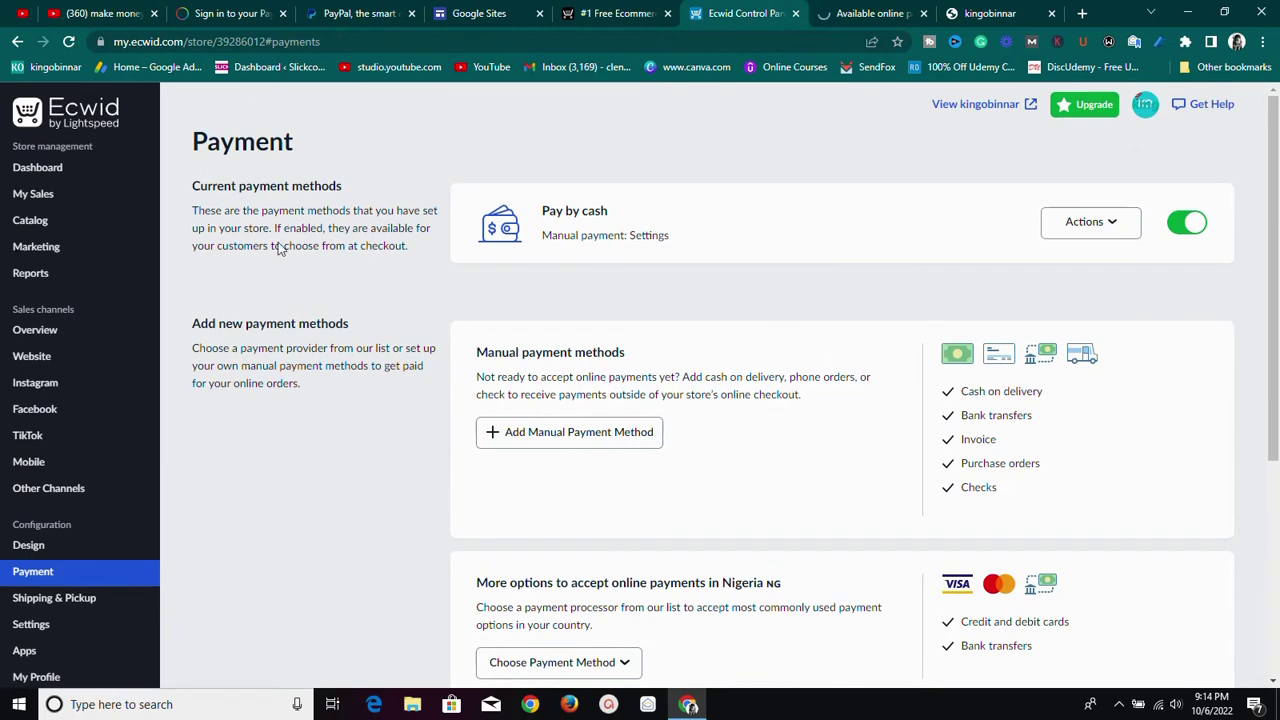
Check the options offered under Marketing and Apps, and go to the store dashboard
mouse_move(40, 246)
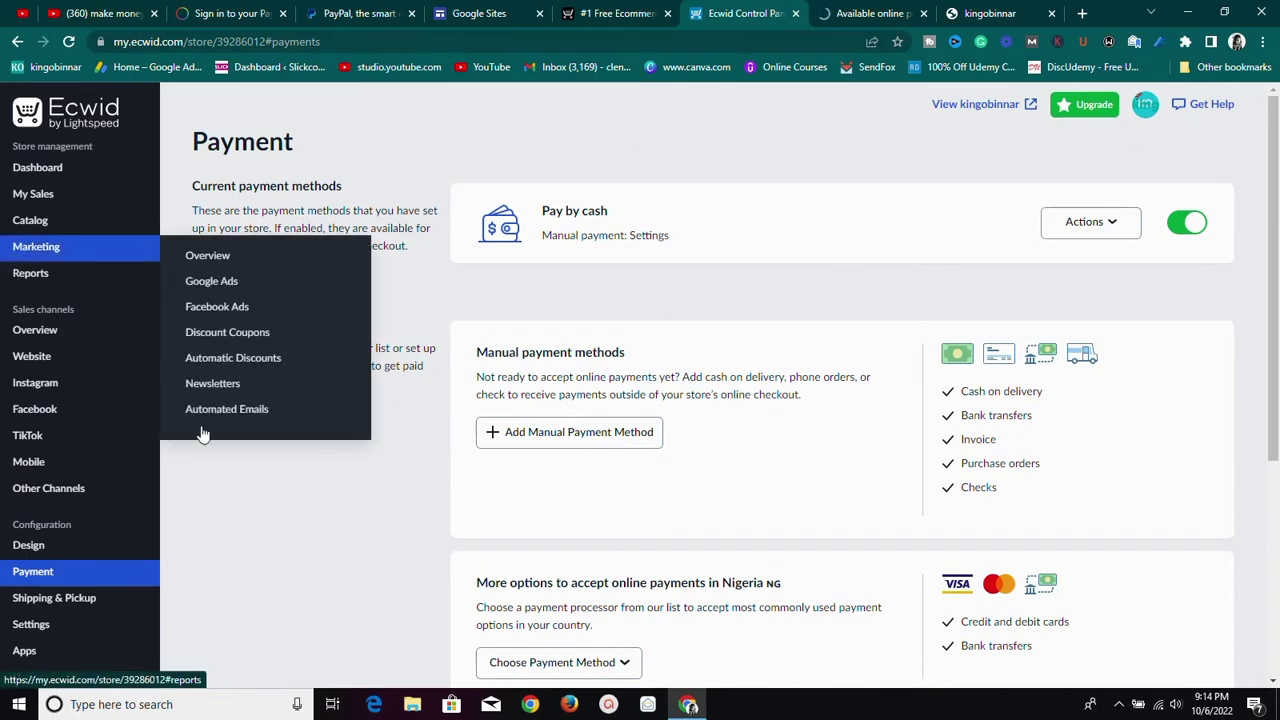
scroll(30, 415, "down", 4)
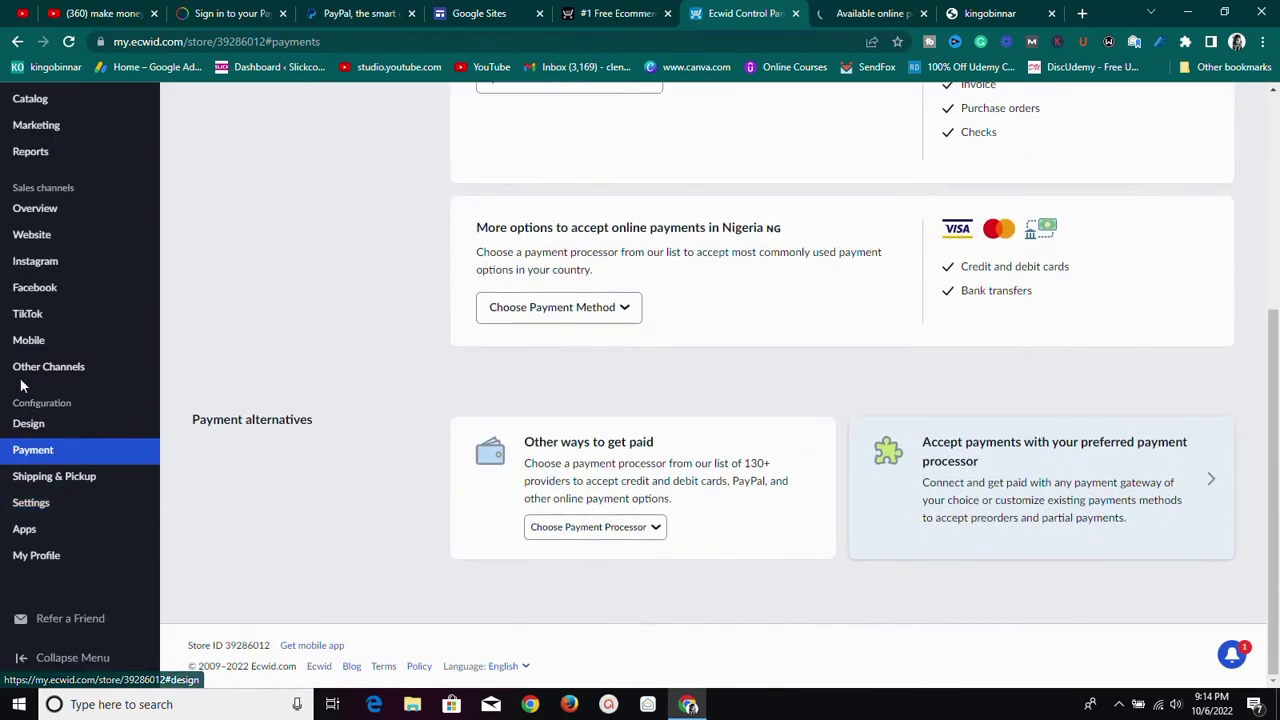
mouse_move(70, 538)
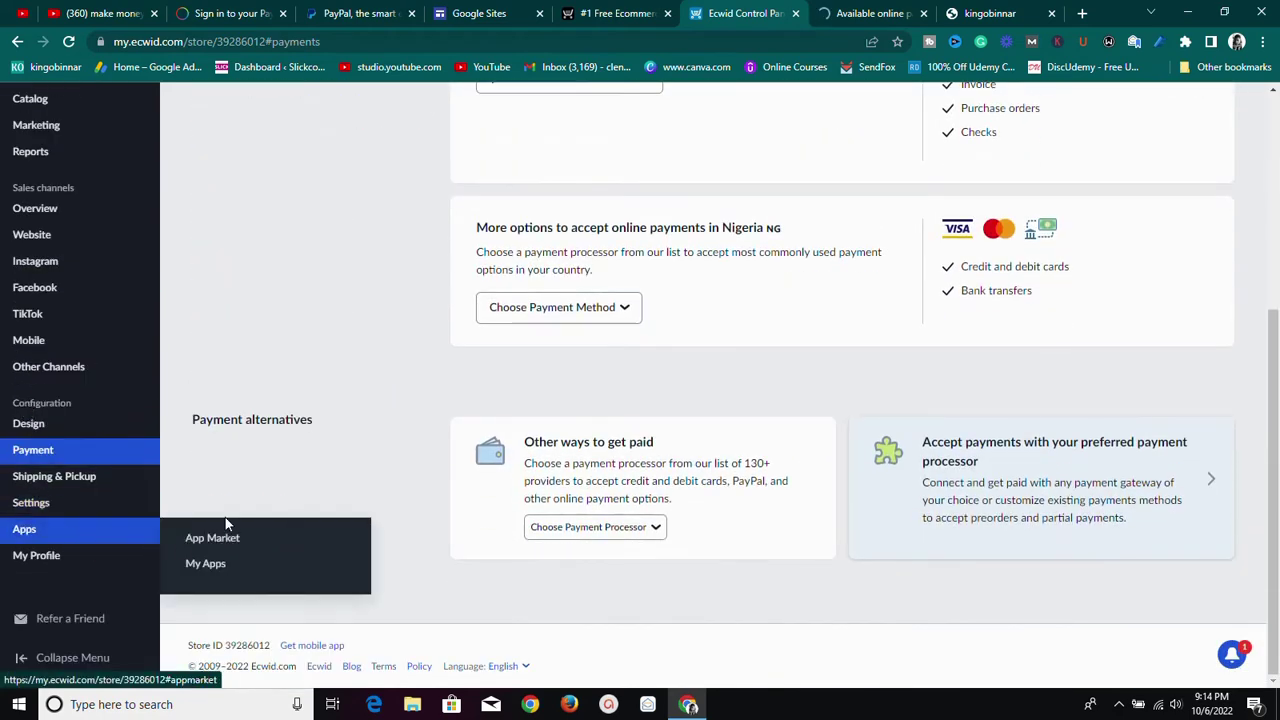
scroll(240, 260, "up", 4)
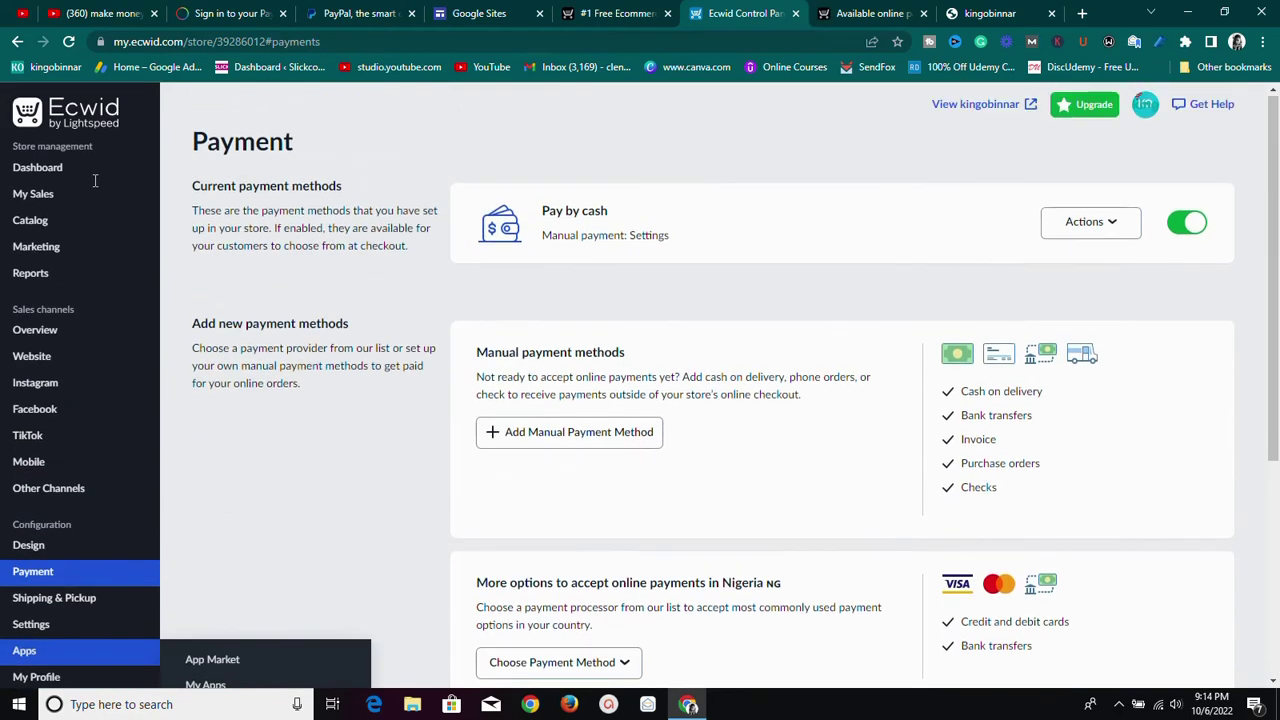
left_click(50, 180)
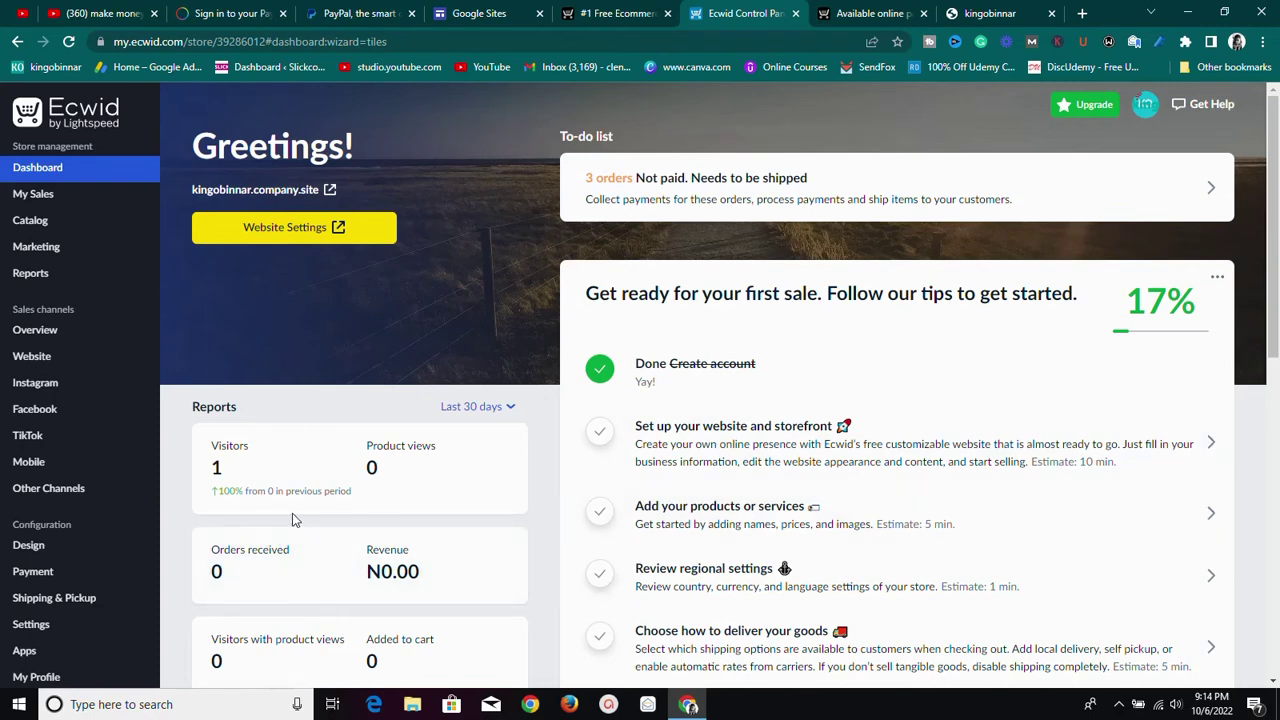
Open the website overview and review its design, site address, SEO and add-to-other-sites sections
mouse_move(24, 356)
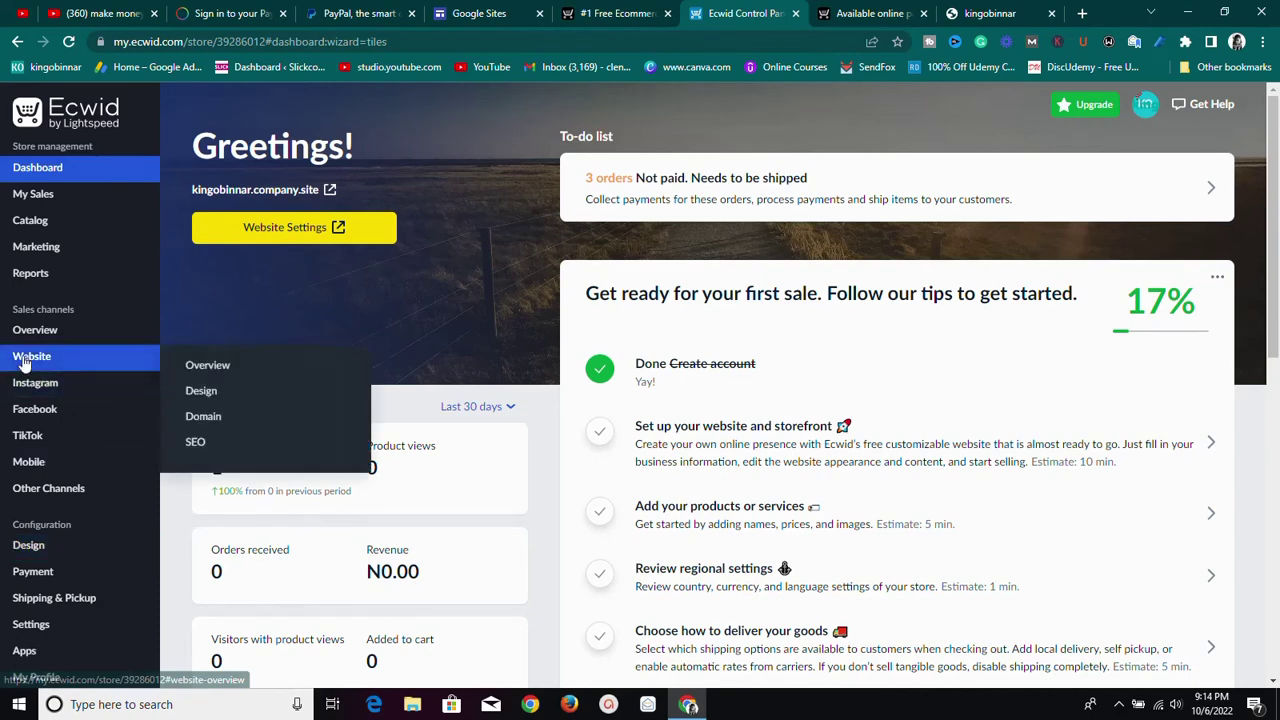
left_click(207, 376)
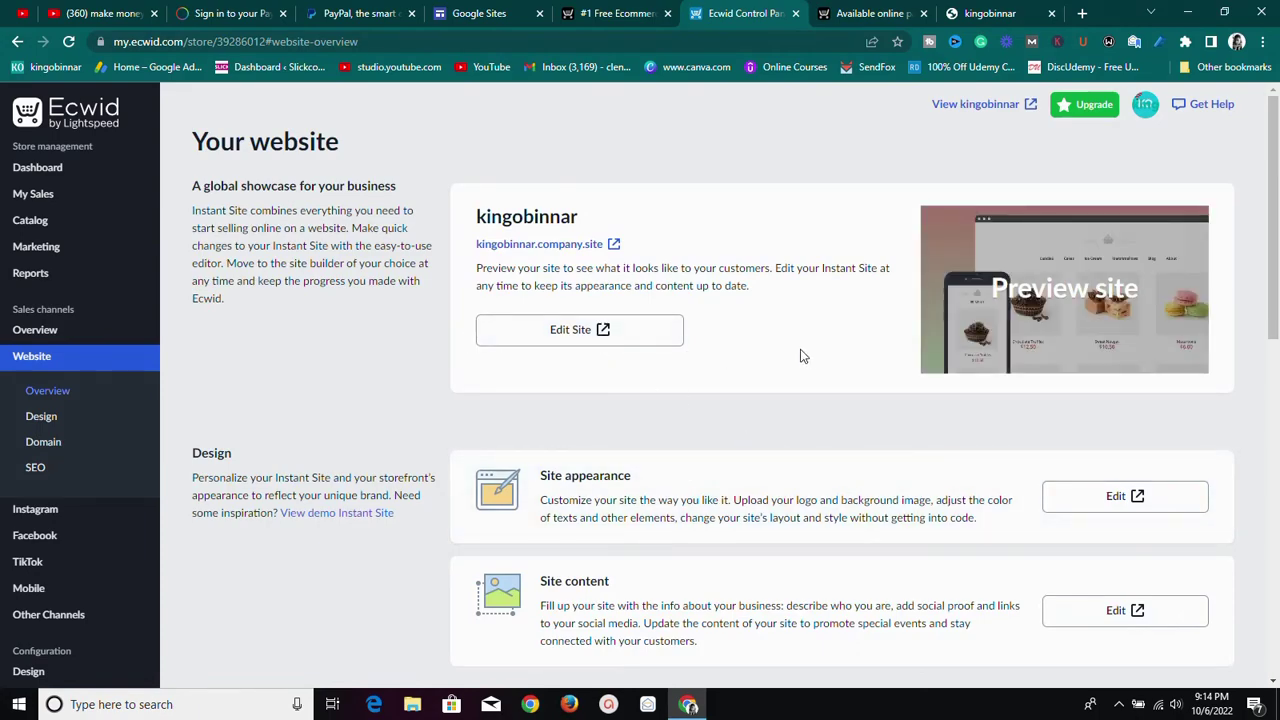
scroll(800, 357, "down", 5)
scroll(806, 360, "up", 5)
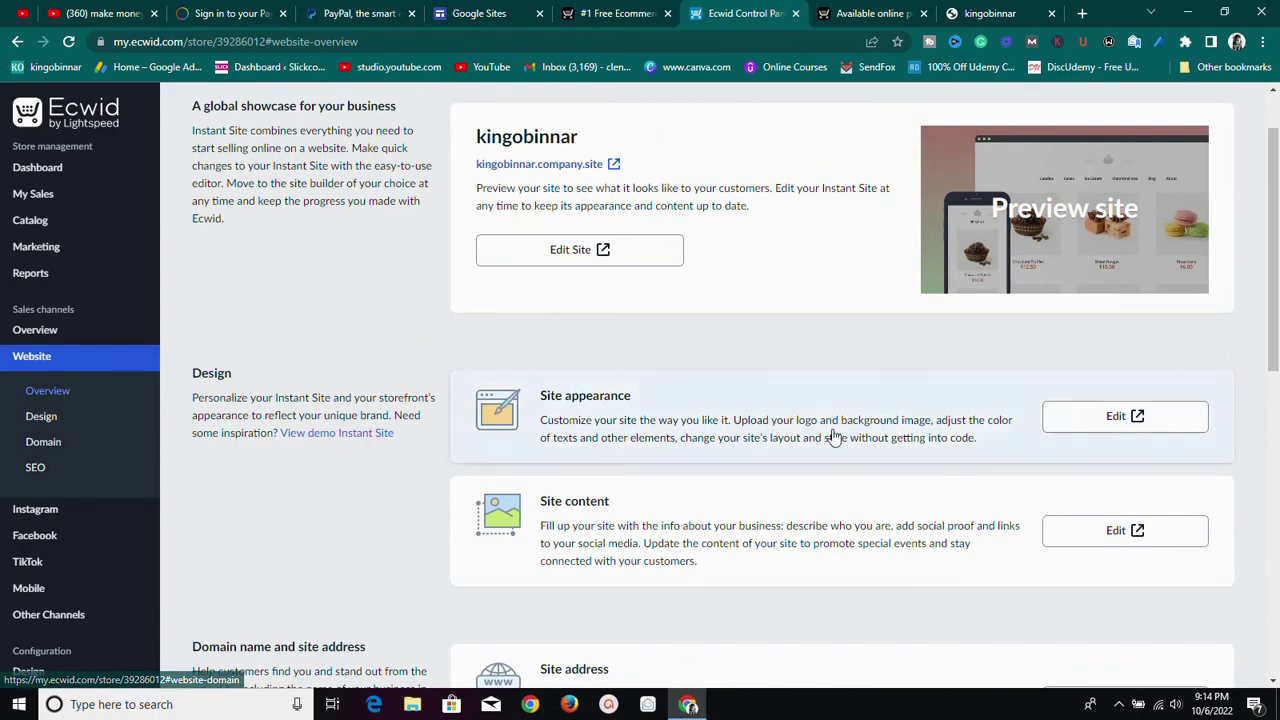
scroll(983, 423, "down", 2)
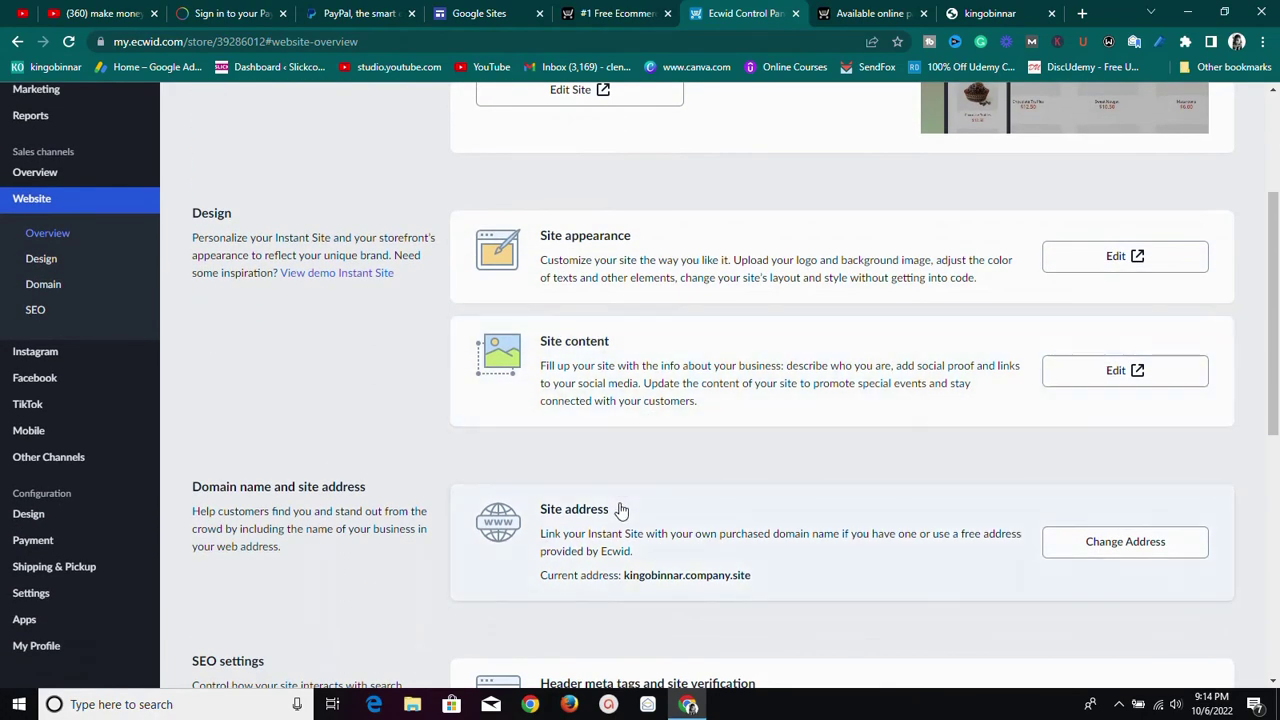
scroll(700, 290, "down", 4)
scroll(613, 276, "down", 3)
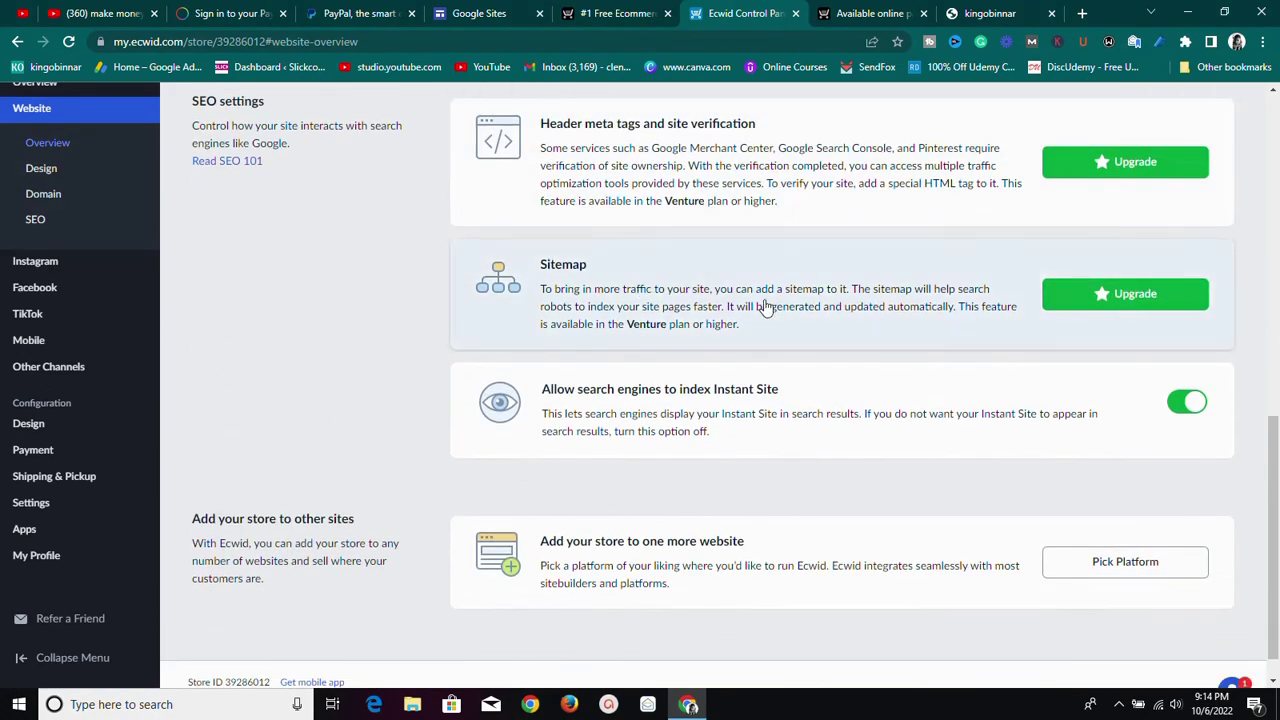
scroll(690, 414, "up", 3)
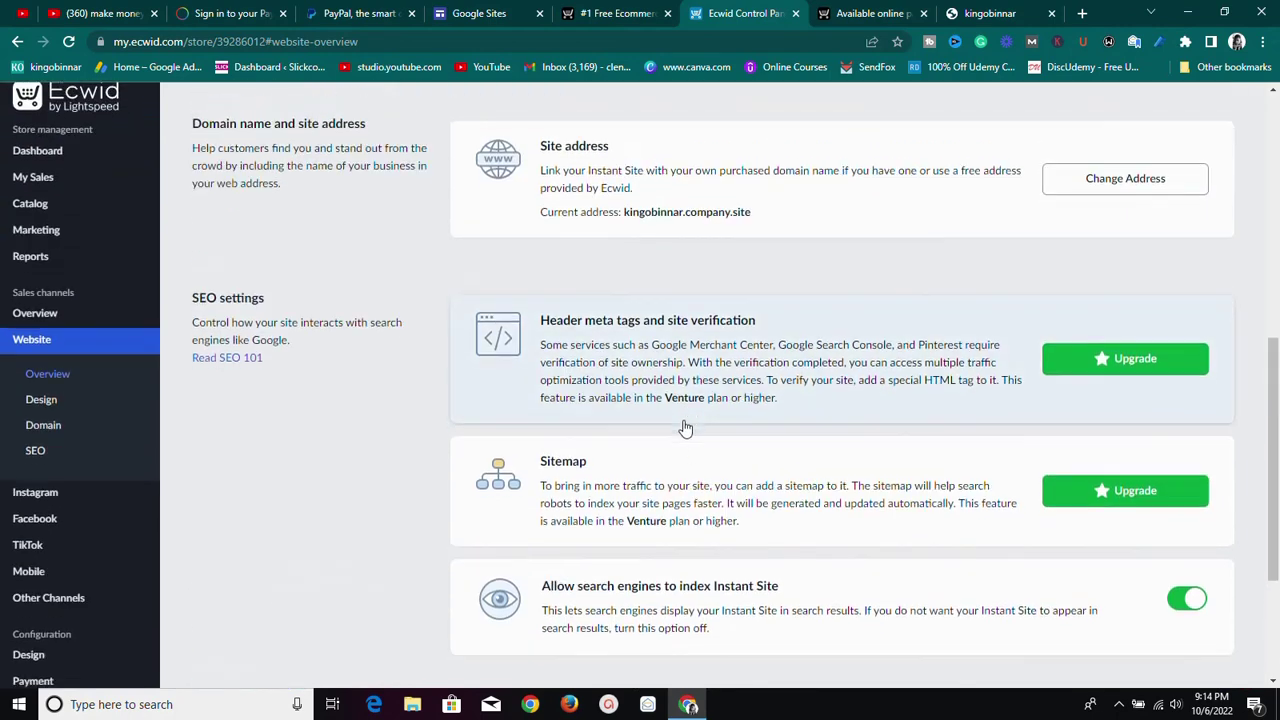
scroll(687, 432, "down", 3)
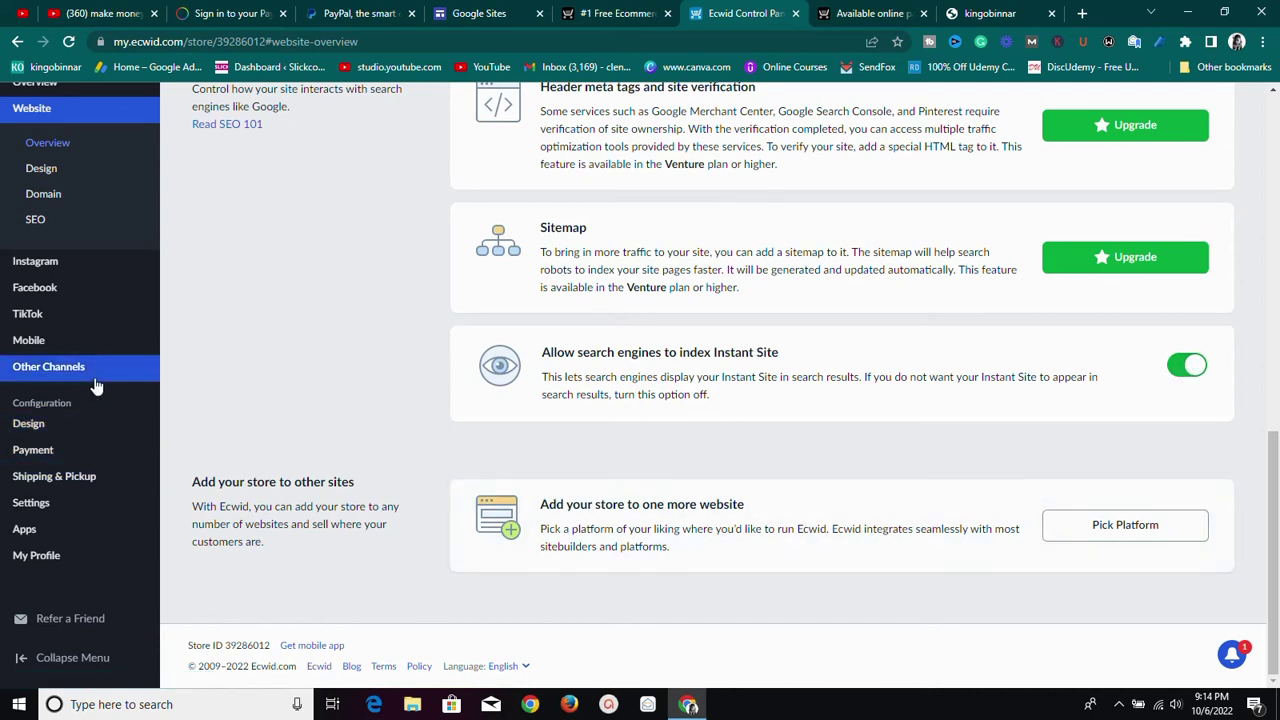
Go to the website's domain section and check the Instant Site URL options for changing the address, without saving
mouse_move(100, 375)
scroll(129, 389, "up", 1)
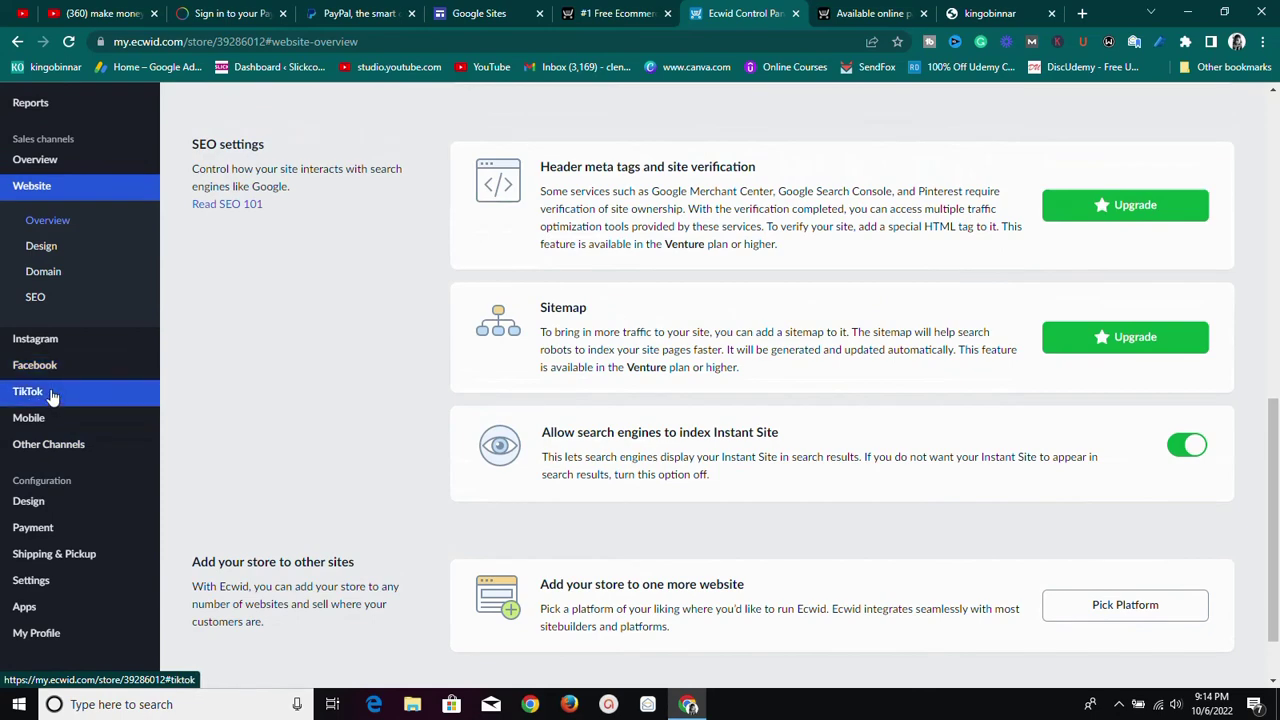
left_click(40, 273)
scroll(33, 280, "down", 5)
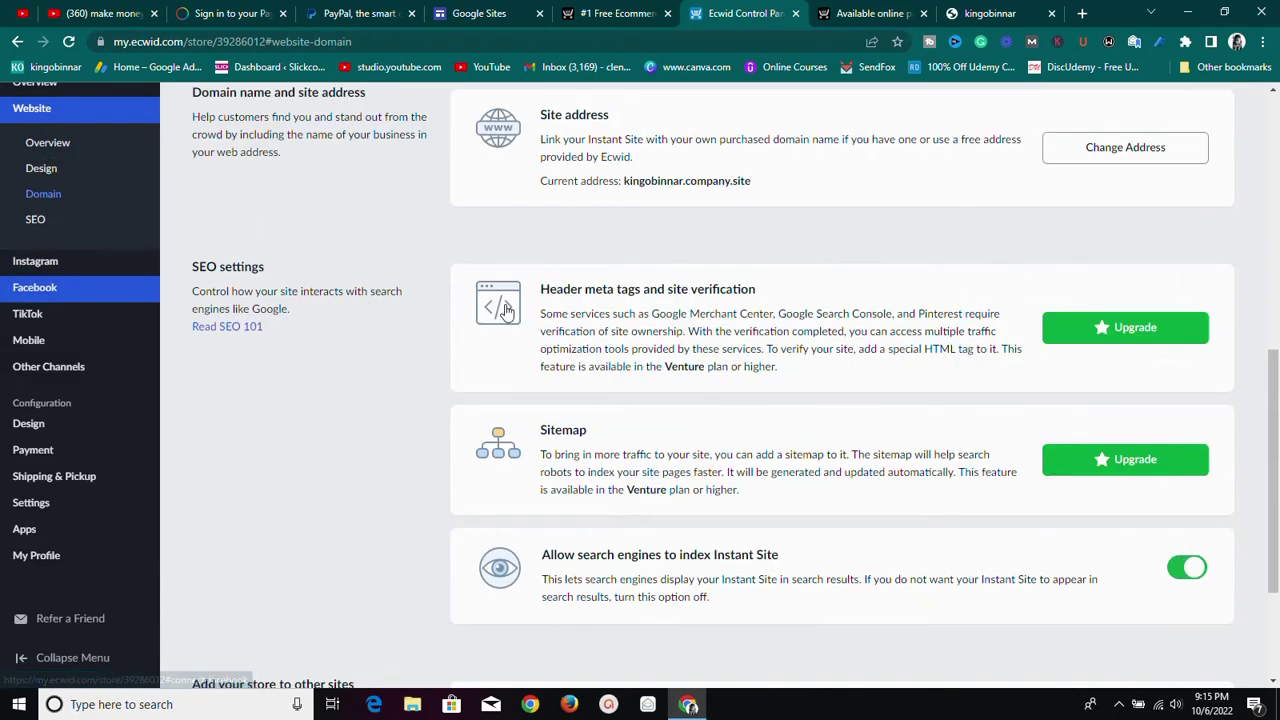
scroll(777, 471, "up", 2)
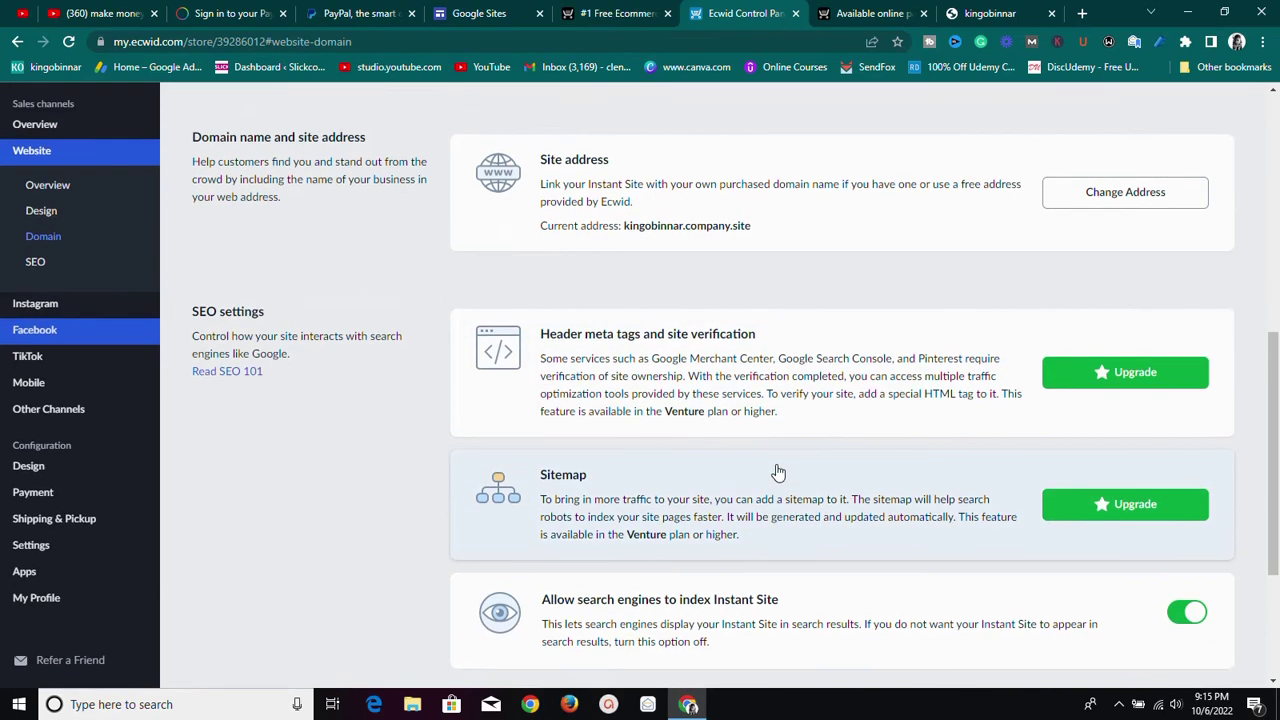
left_click(1057, 318)
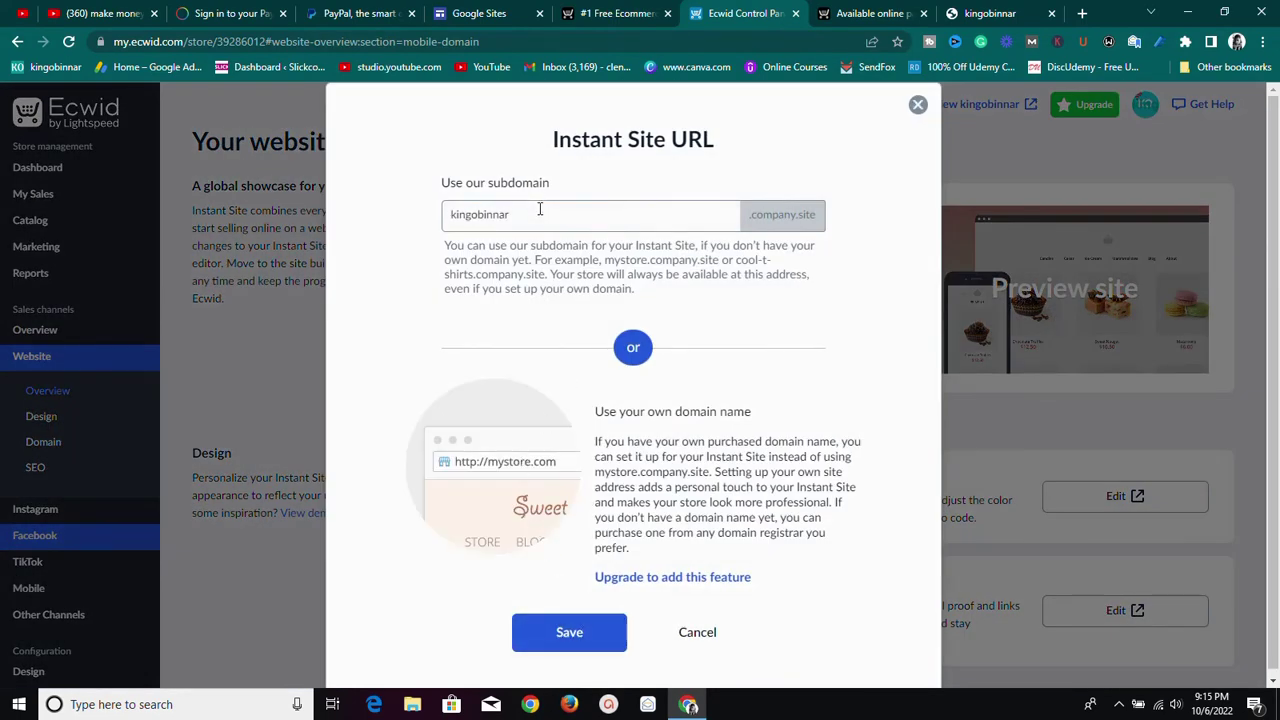
scroll(616, 462, "down", 1)
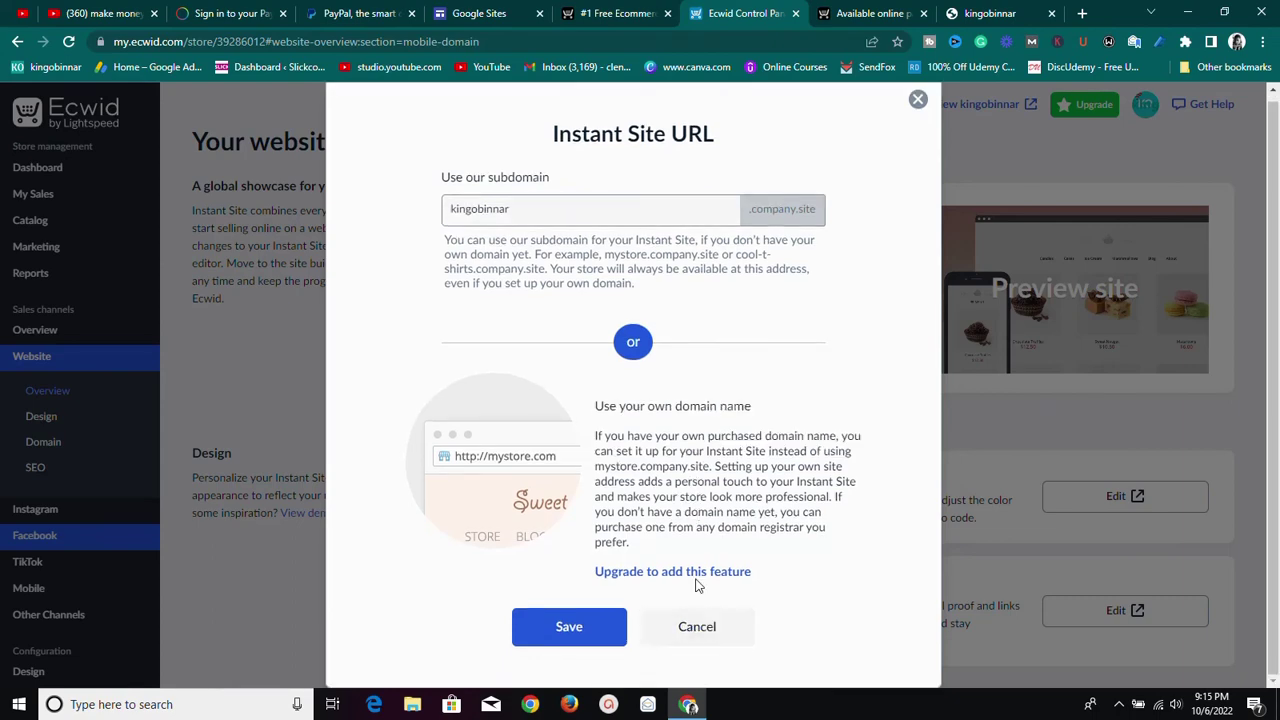
left_click(680, 632)
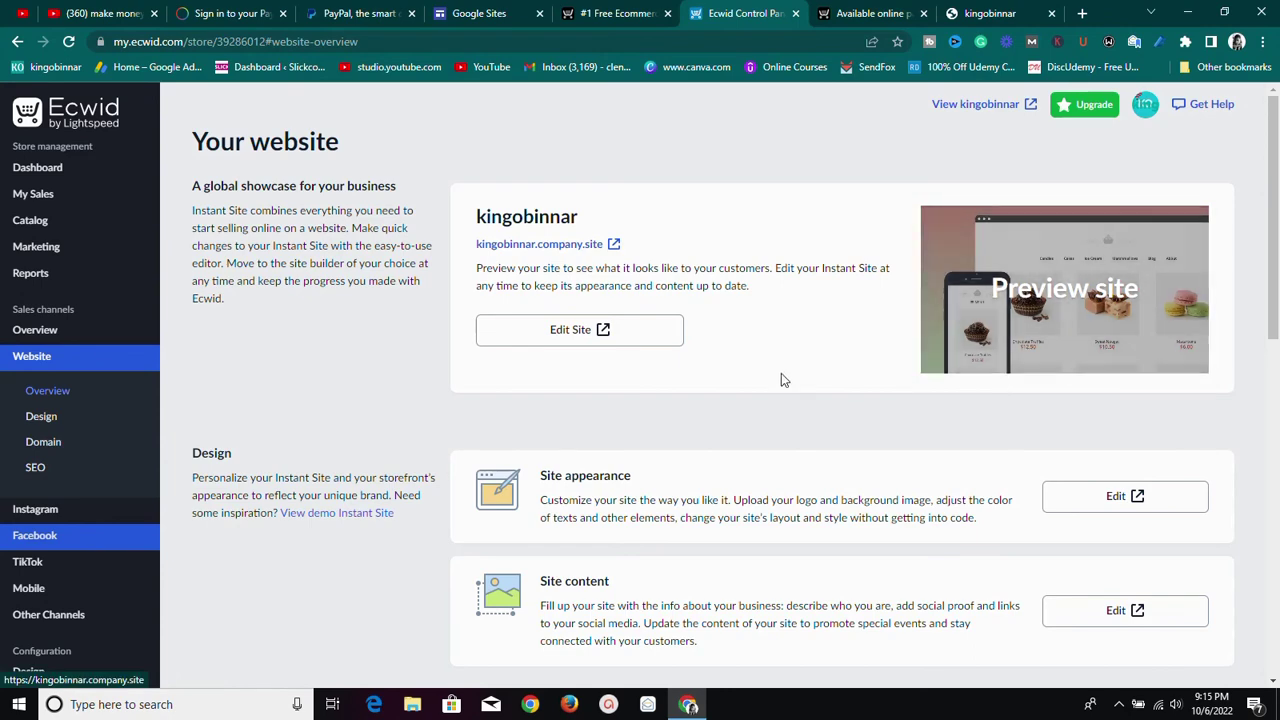
Look over the website overview once more, from the site preview to the site address and SEO settings
scroll(698, 393, "down", 1)
scroll(698, 393, "down", 1)
scroll(708, 391, "up", 1)
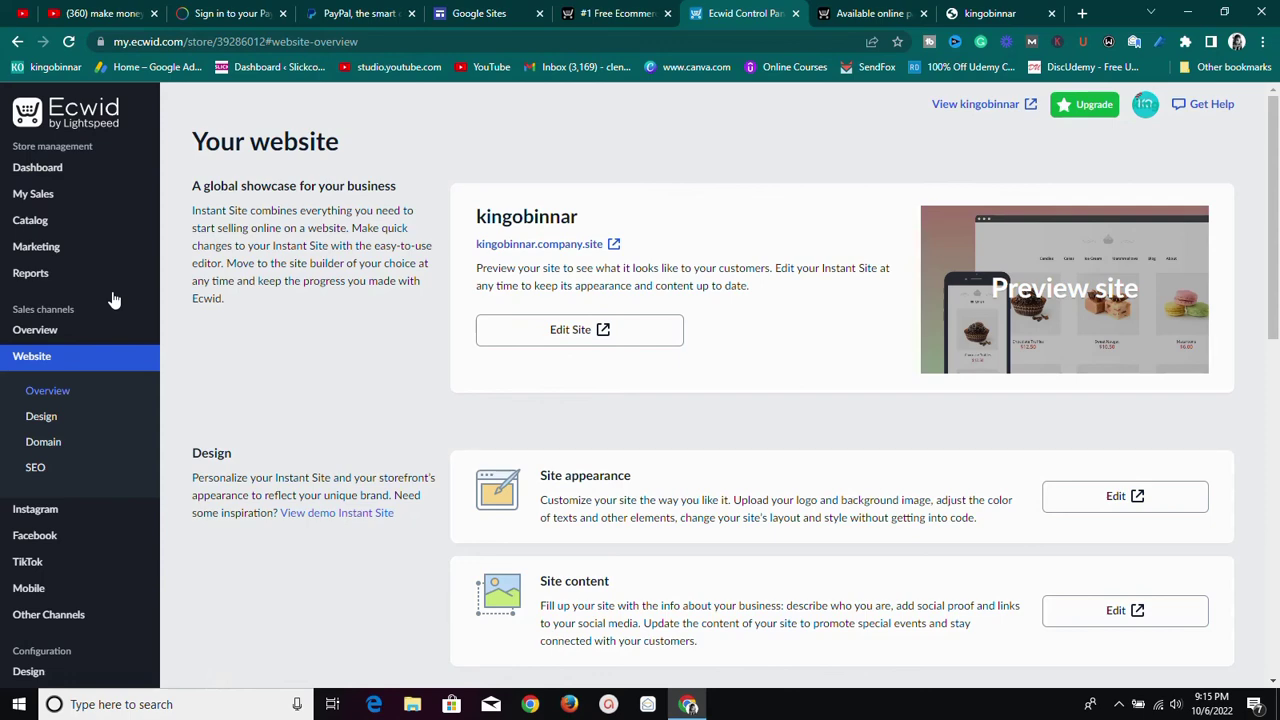
scroll(122, 297, "down", 9)
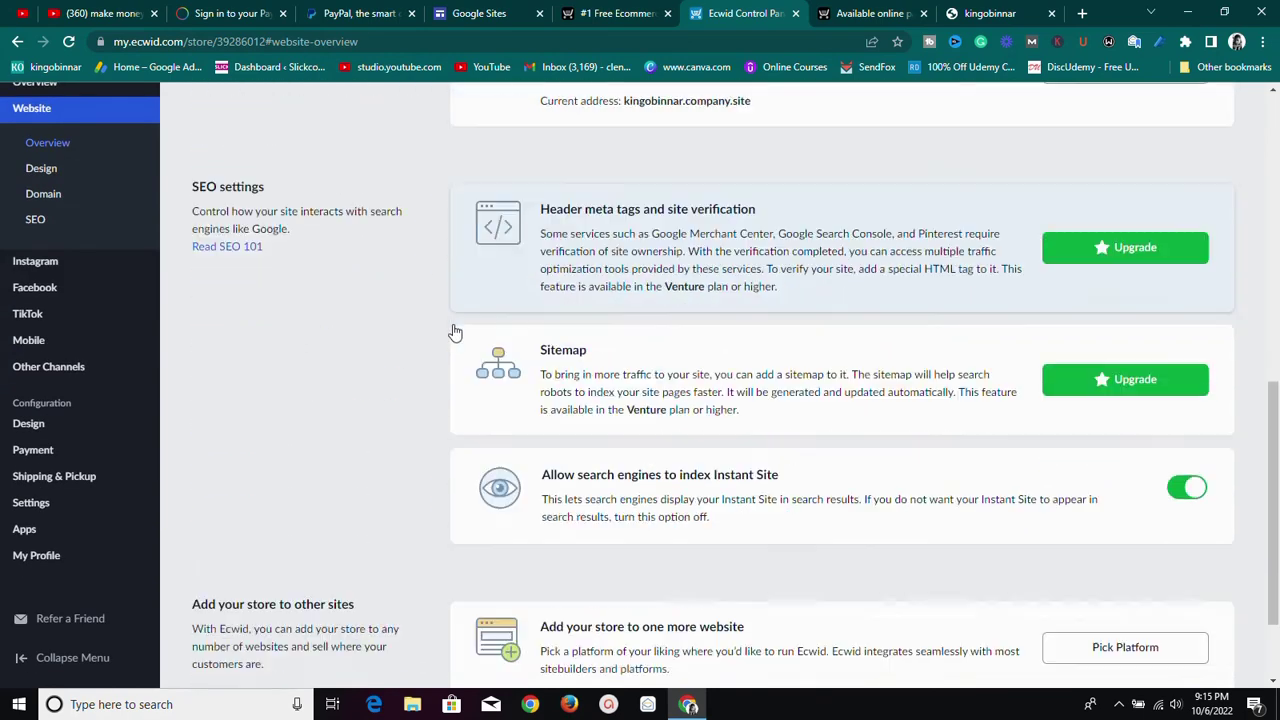
scroll(457, 312, "up", 5)
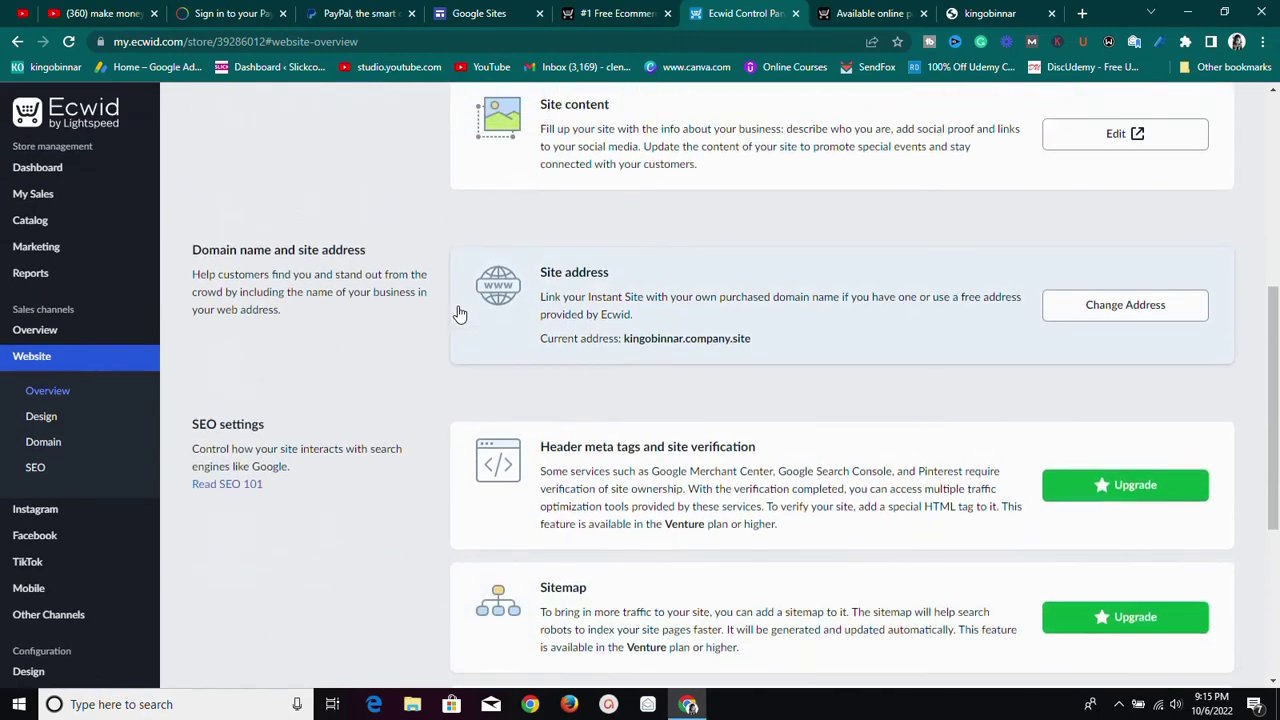
Return to the store dashboard, check the My Sales options and look through the page down to the recommended reading
left_click(45, 170)
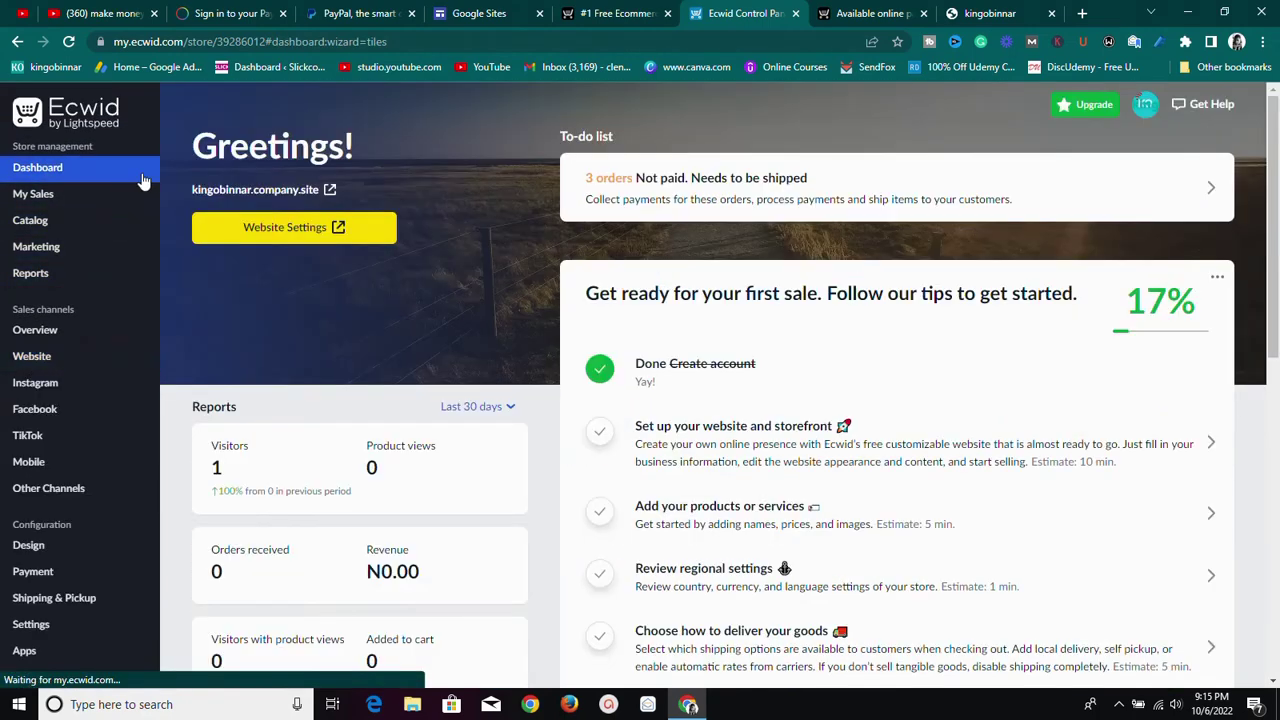
mouse_move(237, 221)
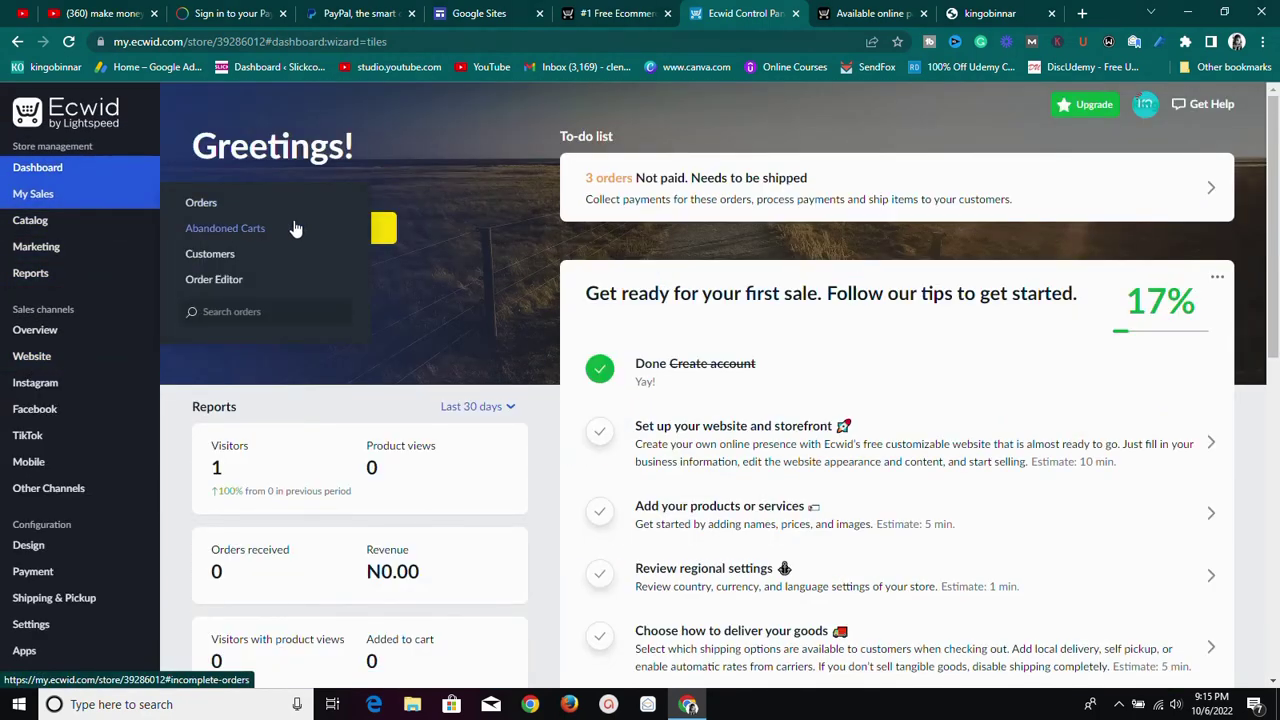
scroll(350, 413, "down", 1)
scroll(350, 420, "down", 6)
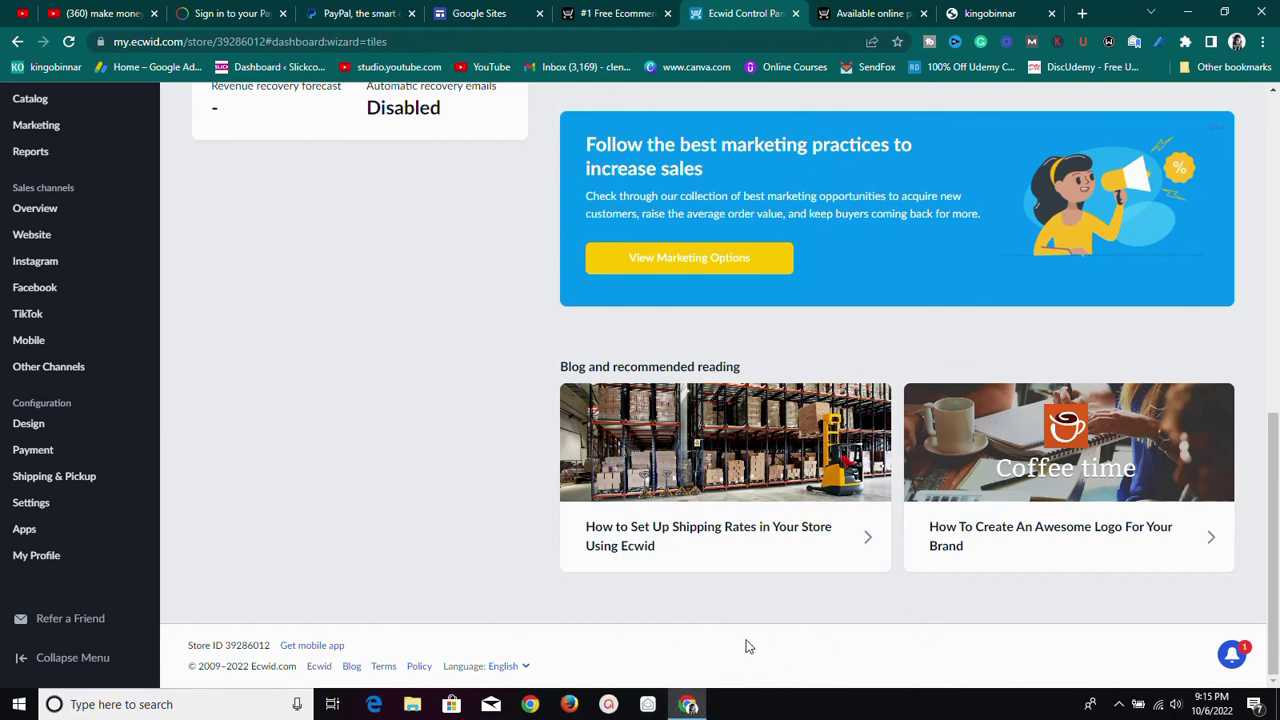
left_click(1119, 703)
left_click(1149, 684)
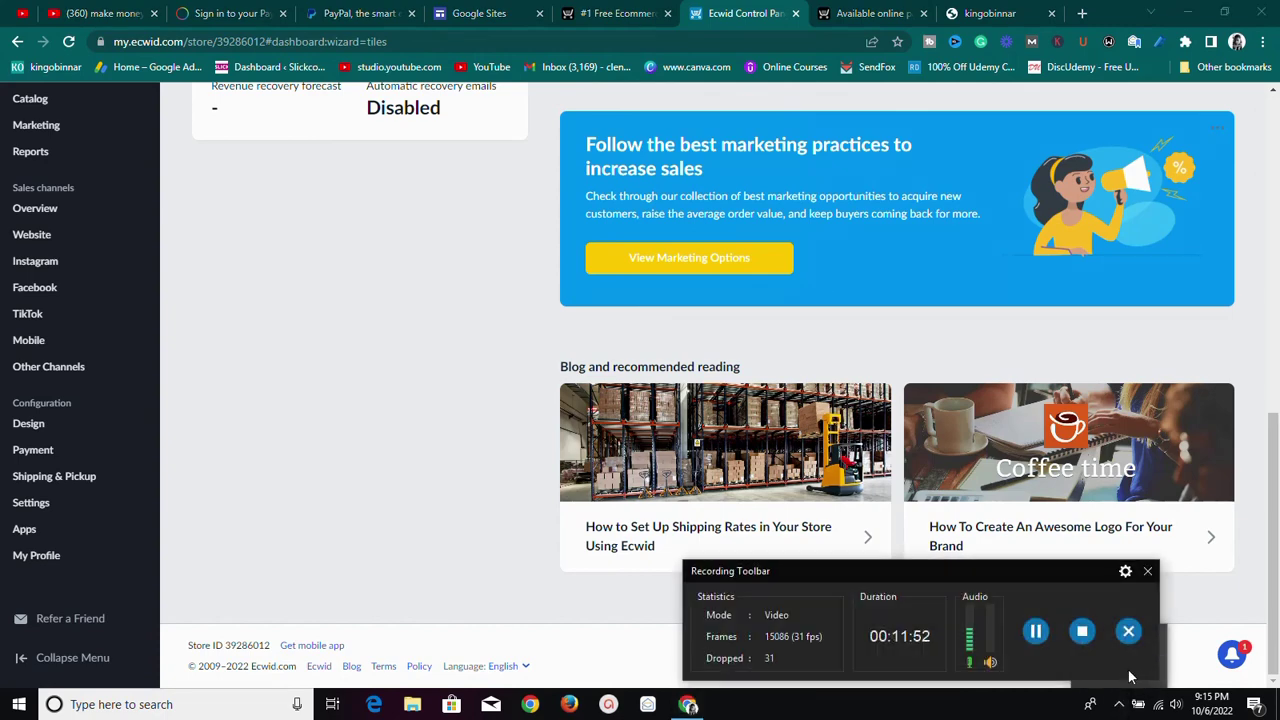